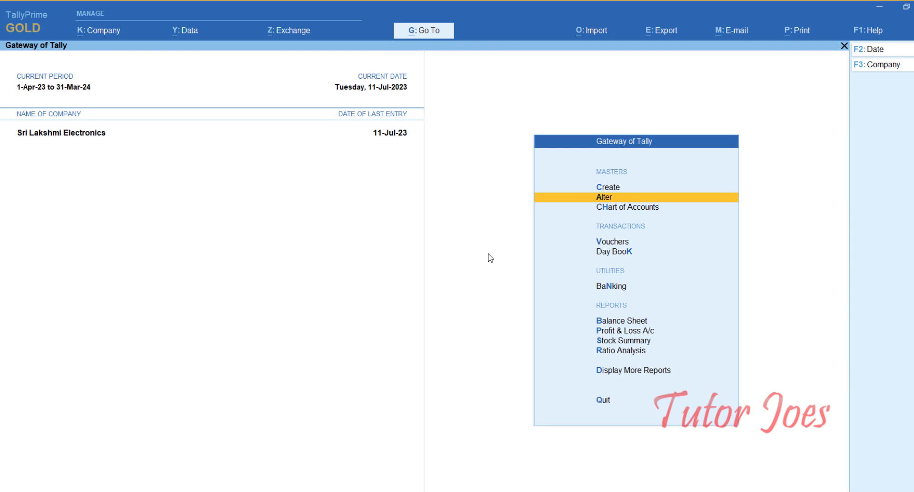
Open the creation form for a new stock group under the inventory masters.
key(Up)
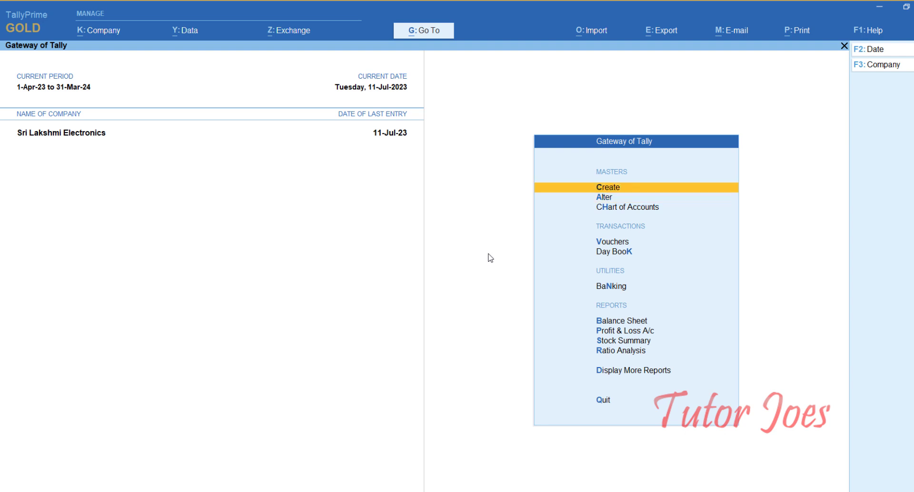
key(Return)
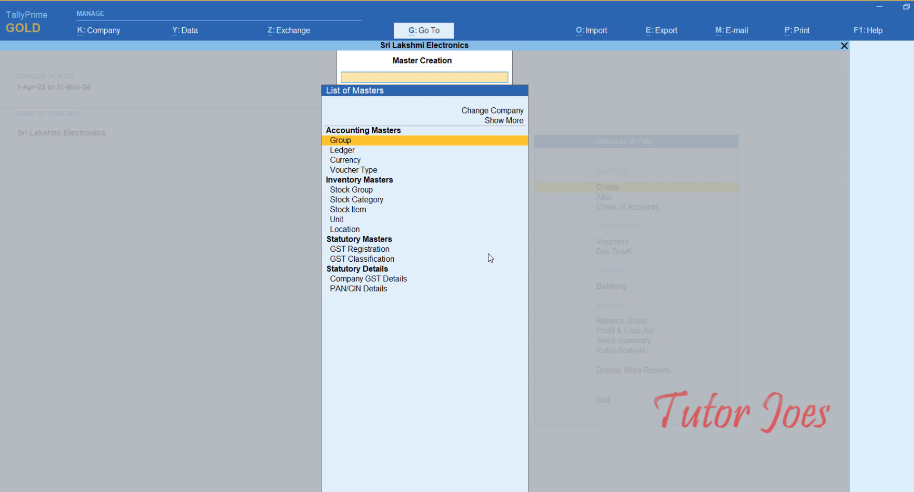
key(Down)
key(Down)
key(Down)
key(Down)
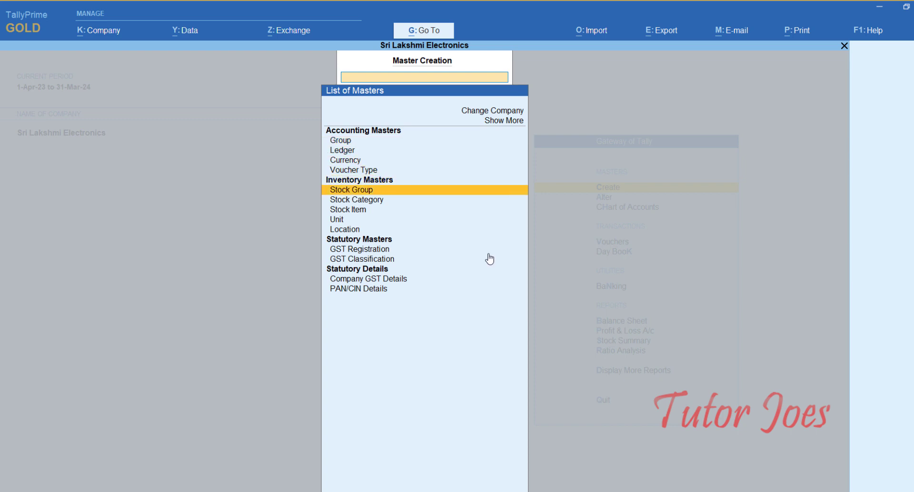
key(Return)
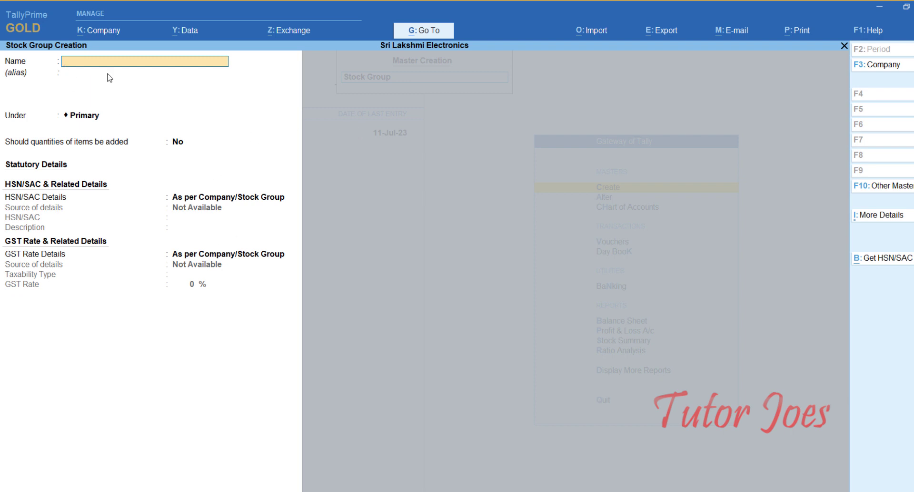
Name the stock group Hardware, keep it under Primary, and set its item quantities to be added.
text(Hardware)
key(Return)
key(Return)
key(Return)
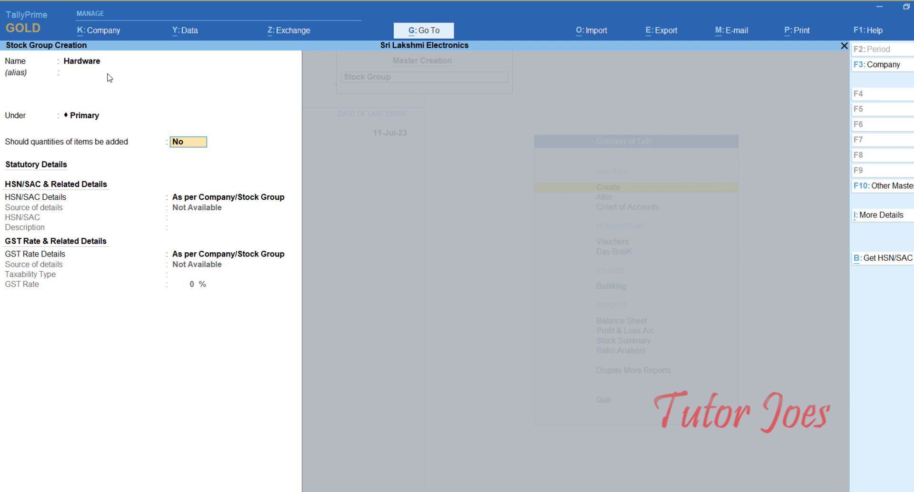
text(y)
key(Return)
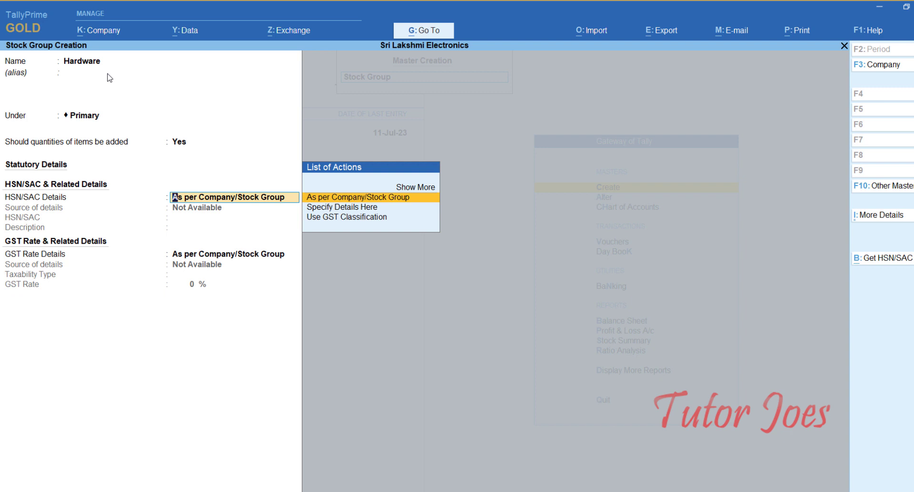
Specify Hardware's GST rate details directly as Taxable at 18%, keep the default HSN/SAC details, and save the group.
key(Return)
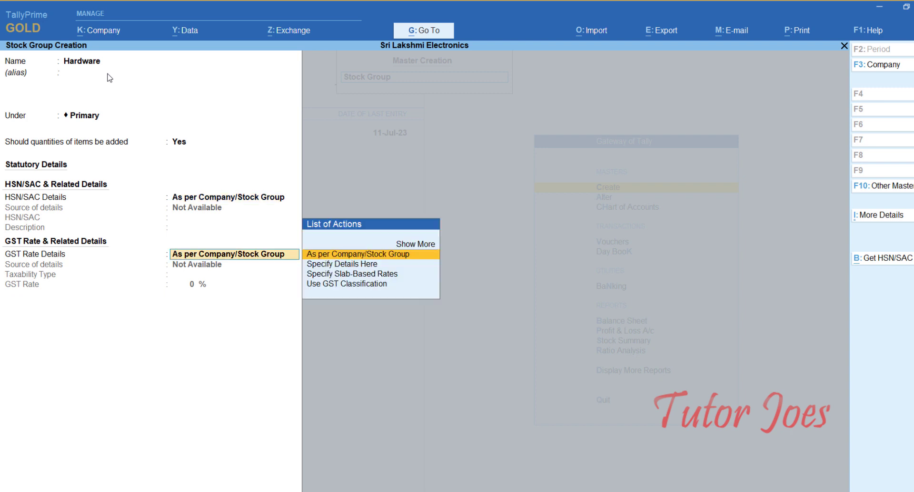
key(Down)
key(Return)
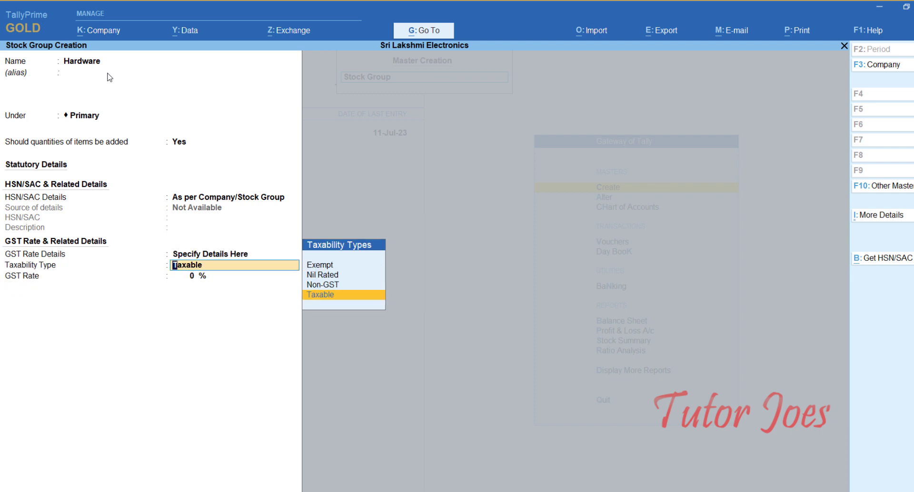
key(Return)
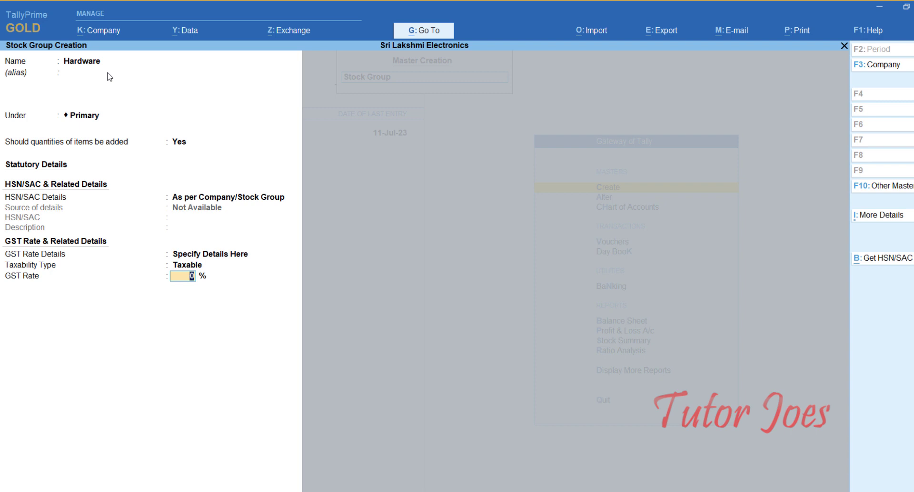
text(18)
key(Return)
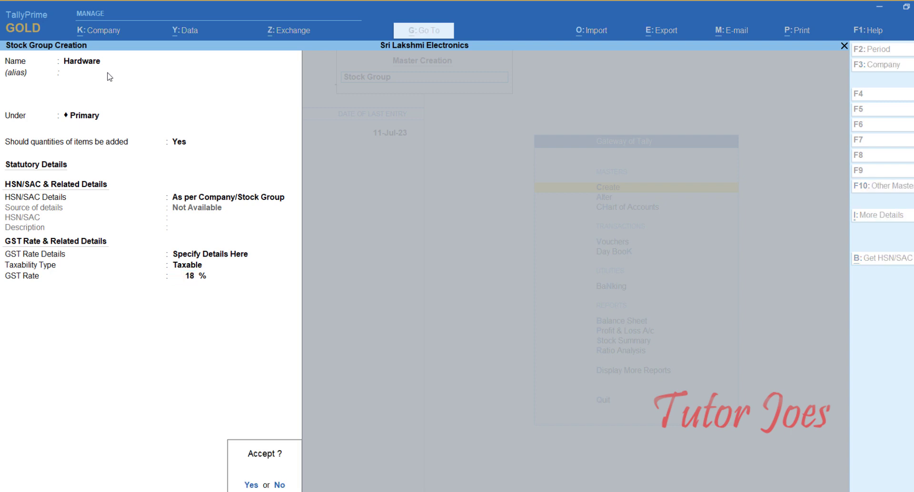
key(Return)
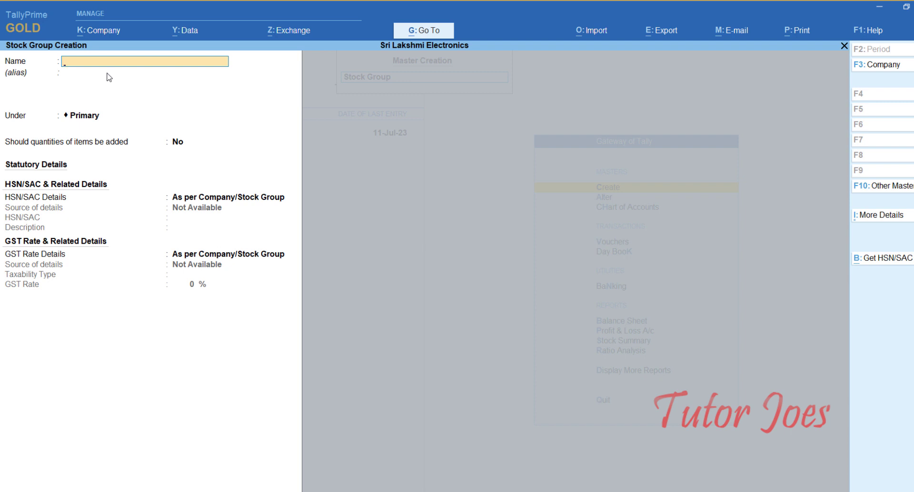
Name the next stock group Furnitures, keep it under Primary, and set its item quantities to be added.
text(Furnitures)
key(Return)
key(Return)
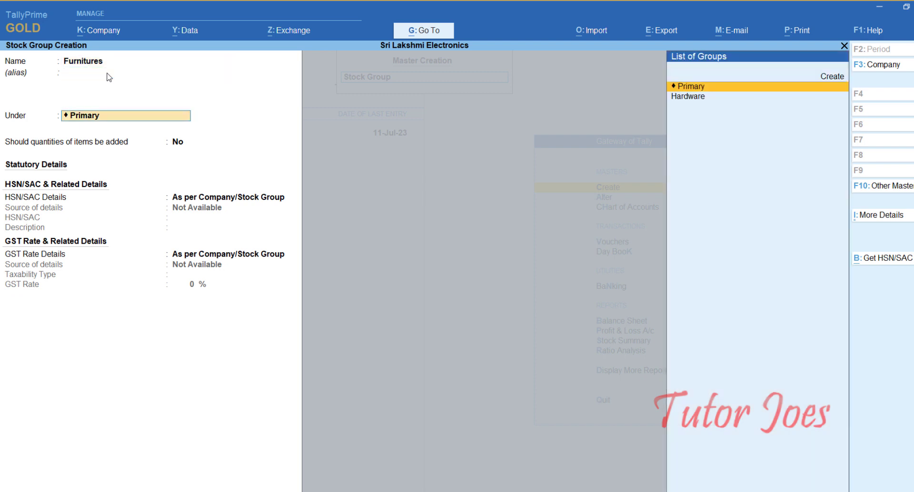
key(Return)
text(y)
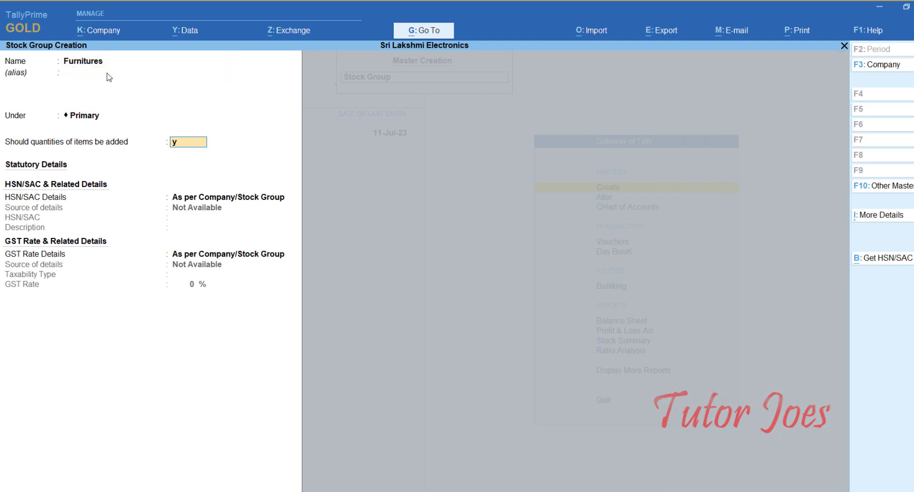
key(Return)
Specify Furnitures' GST rate details directly as Taxable at 18%, save the group, and leave stock group creation.
key(Return)
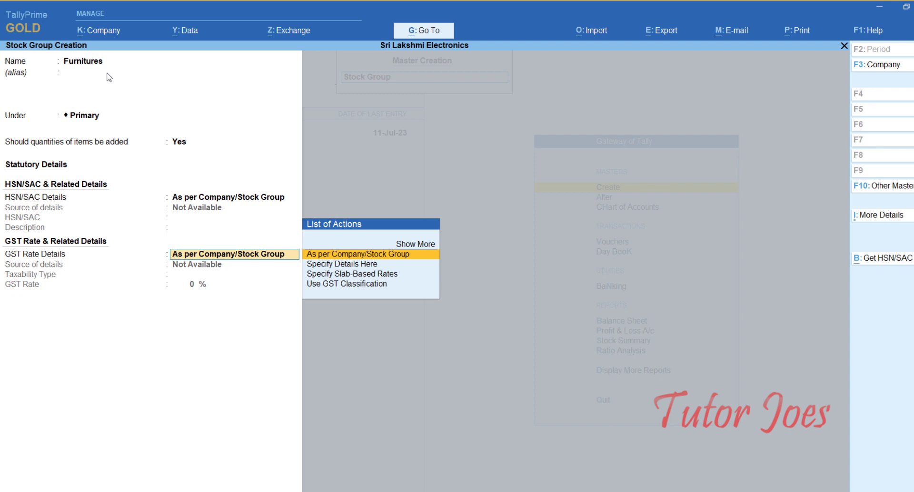
key(Down)
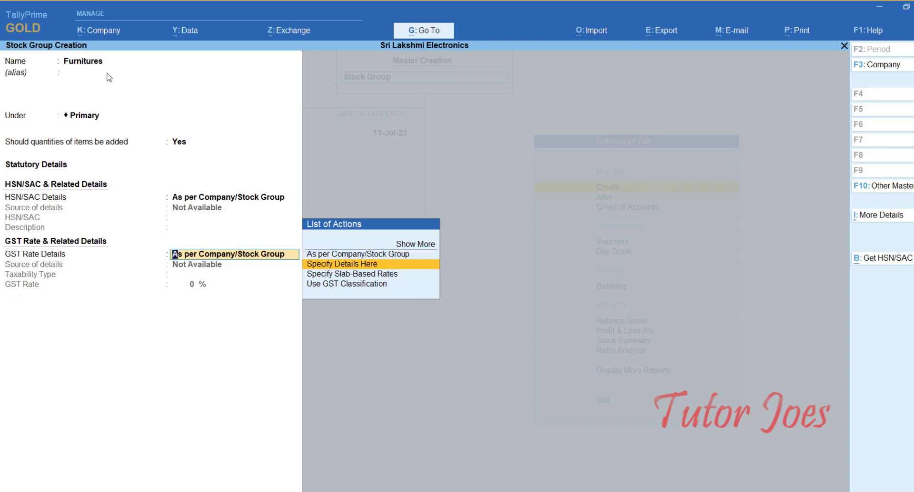
key(Return)
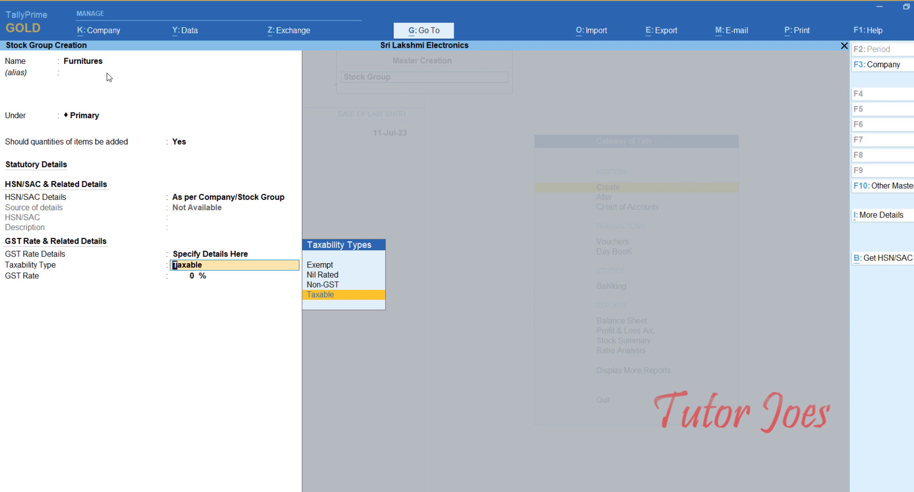
key(Return)
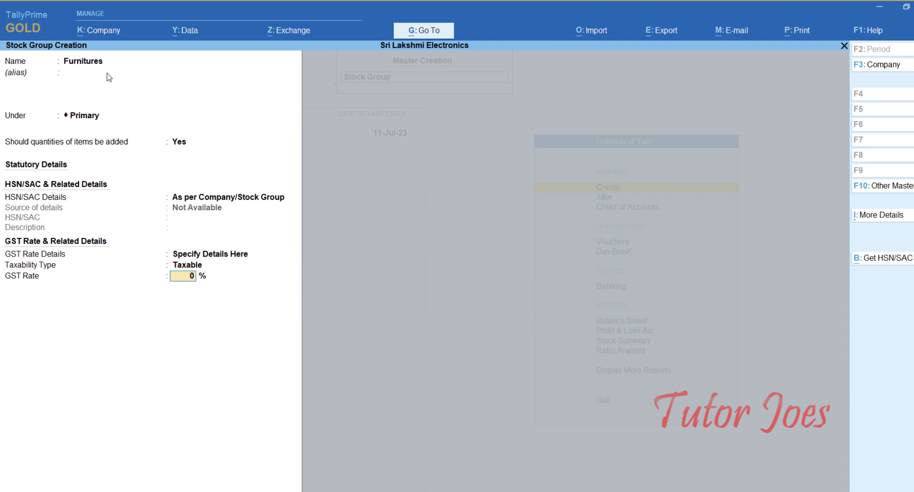
text(18)
key(Return)
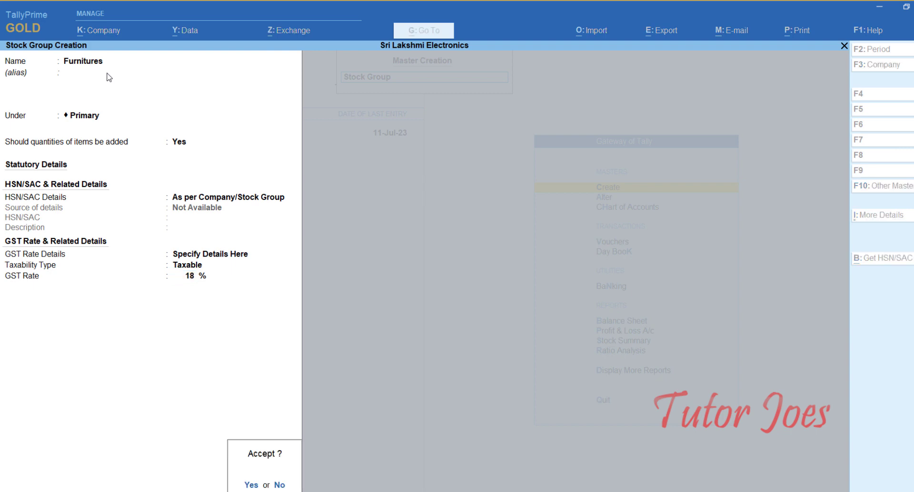
key(Return)
key(Escape)
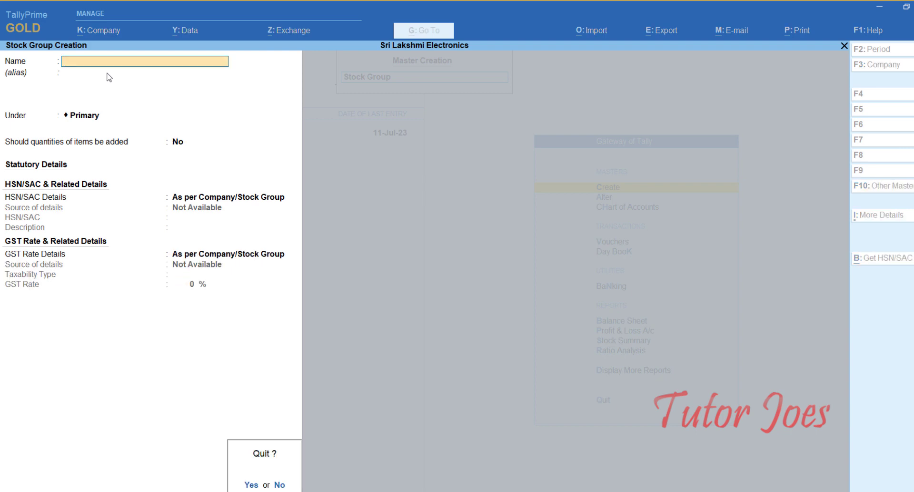
key(Return)
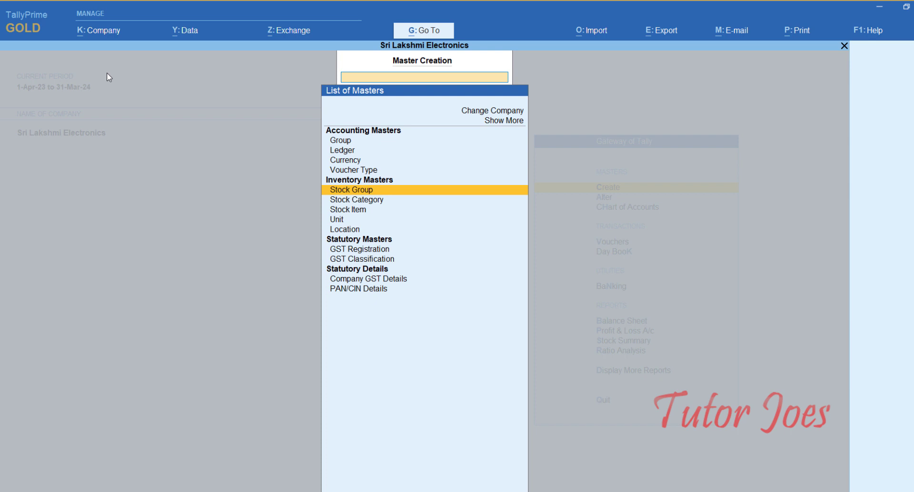
Start a new stock item named USB under the Hardware group with nos as its unit.
key(Down)
key(Down)
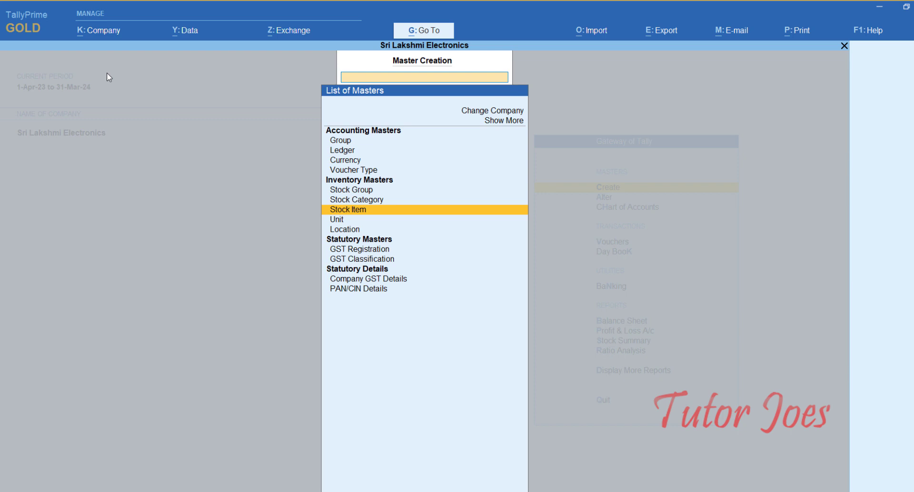
key(Return)
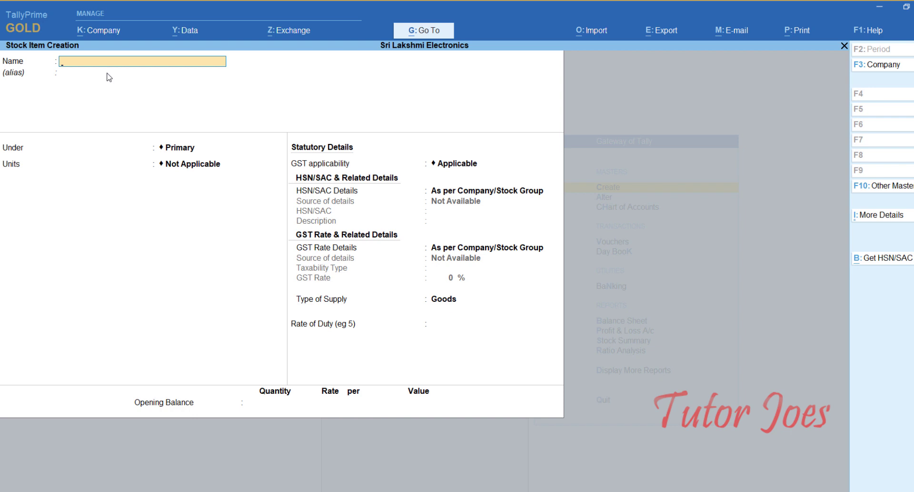
text(USB)
key(Return)
key(Return)
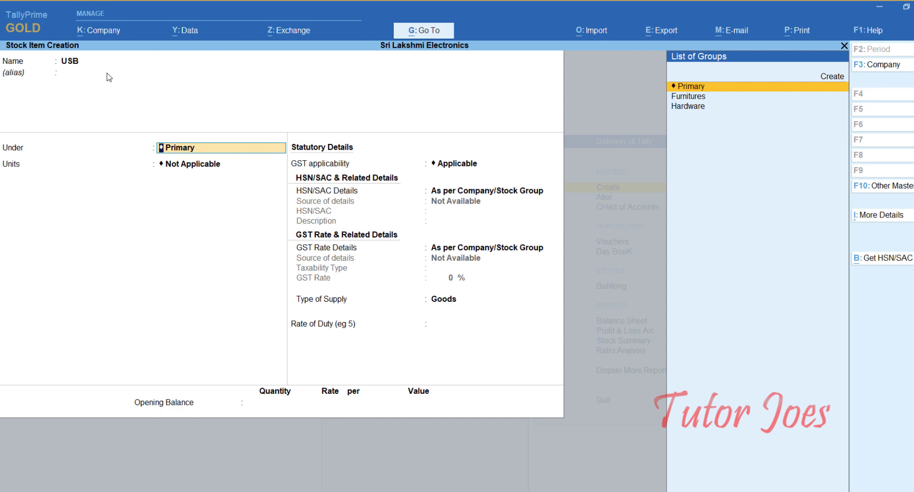
key(Down)
key(Down)
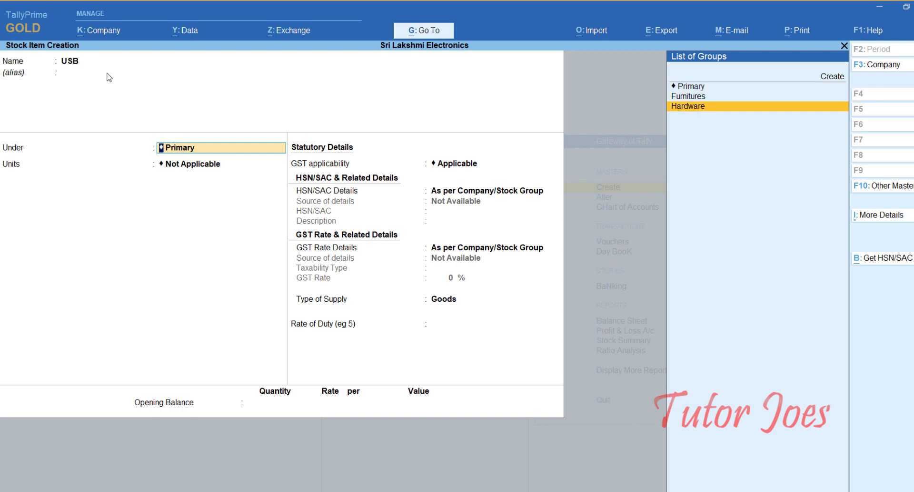
key(Return)
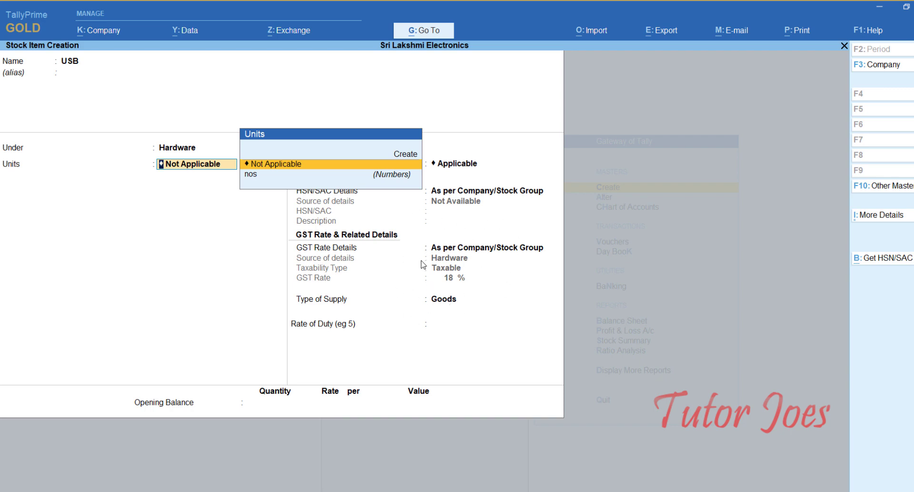
key(Down)
key(Return)
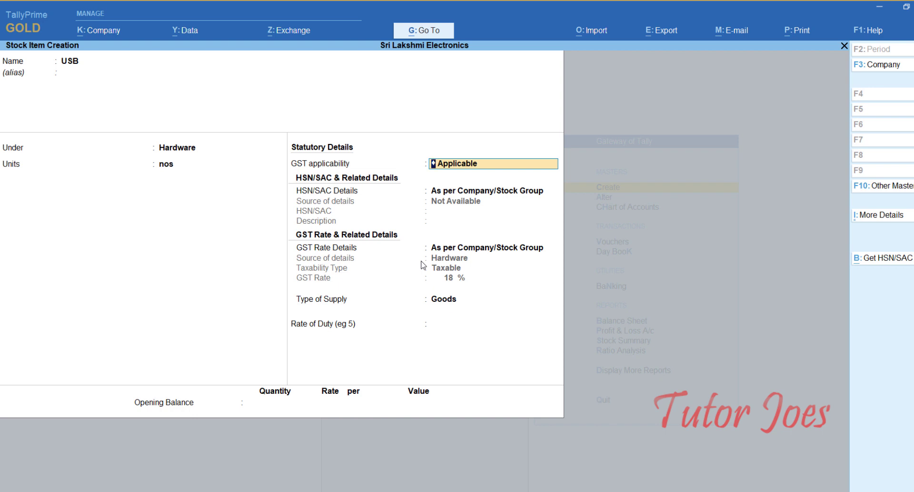
Keep GST applicable for USB and specify its HSN/SAC code directly as 85444292, copied from the table in the Word document.
key(Return)
key(Down)
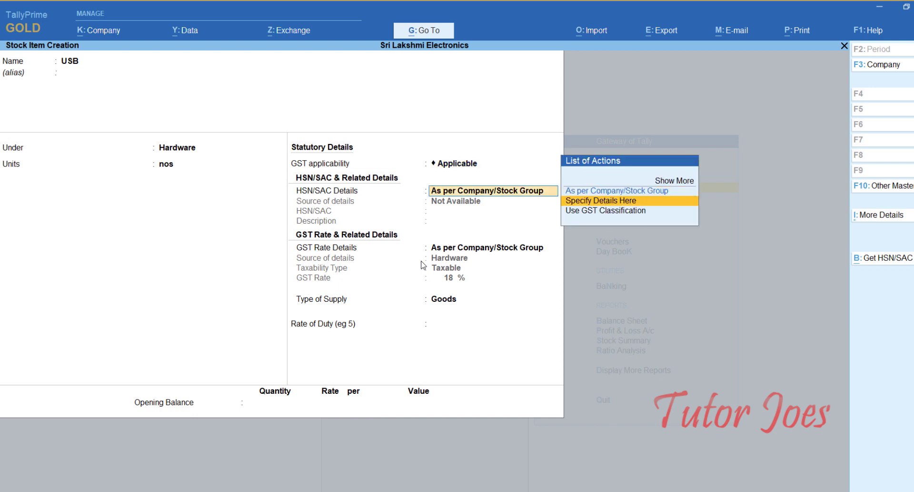
key(Return)
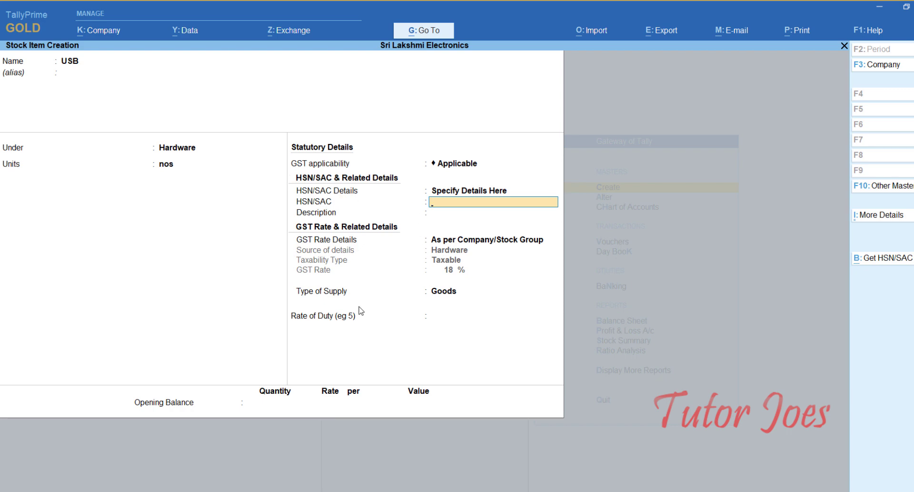
click(393, 490)
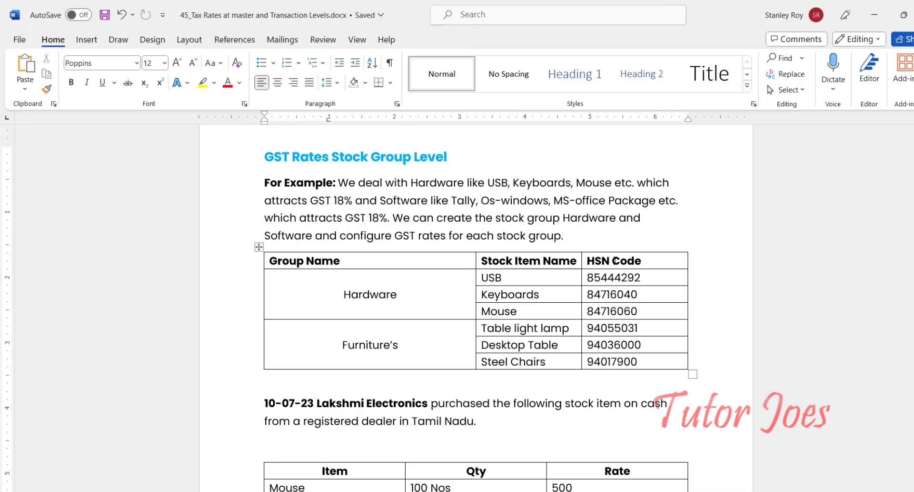
double_click(638, 280)
key(ctrl+c)
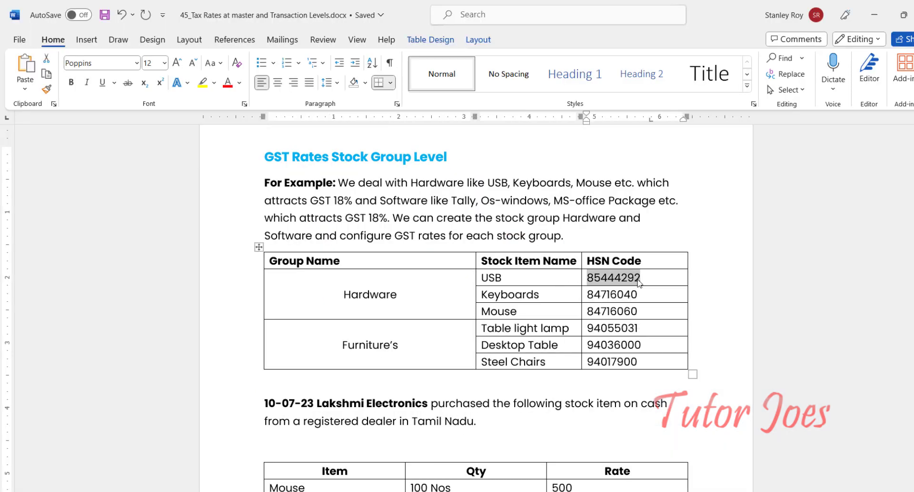
click(874, 14)
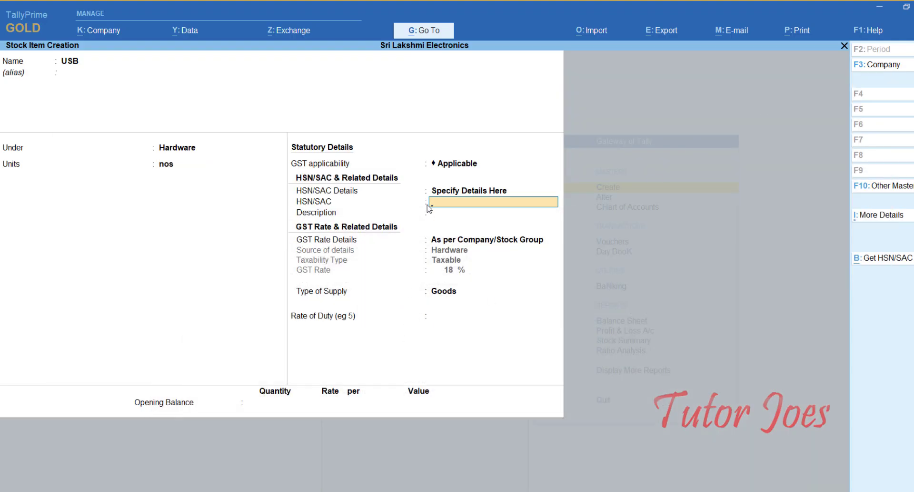
key(ctrl)
key(ctrl+v)
key(Return)
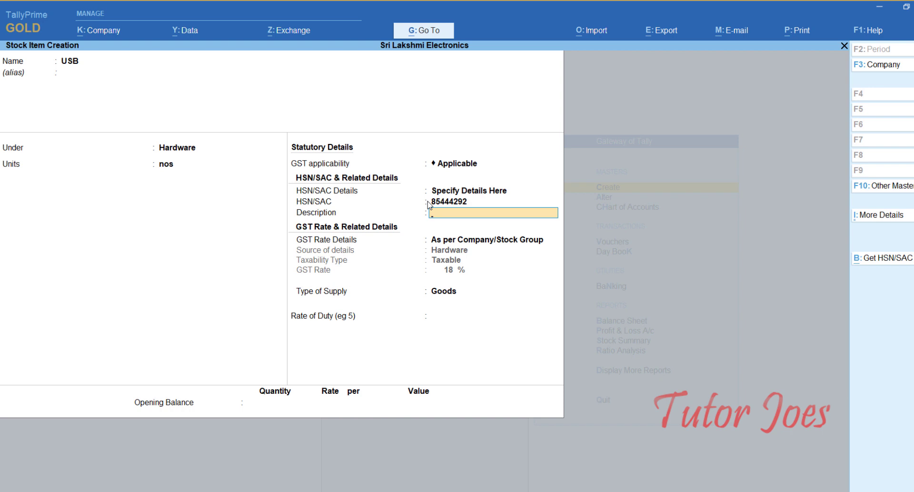
Keep USB's GST rate as per company/stock group and supply type Goods, leave the description and opening balance blank, and save the item.
key(Return)
key(Return)
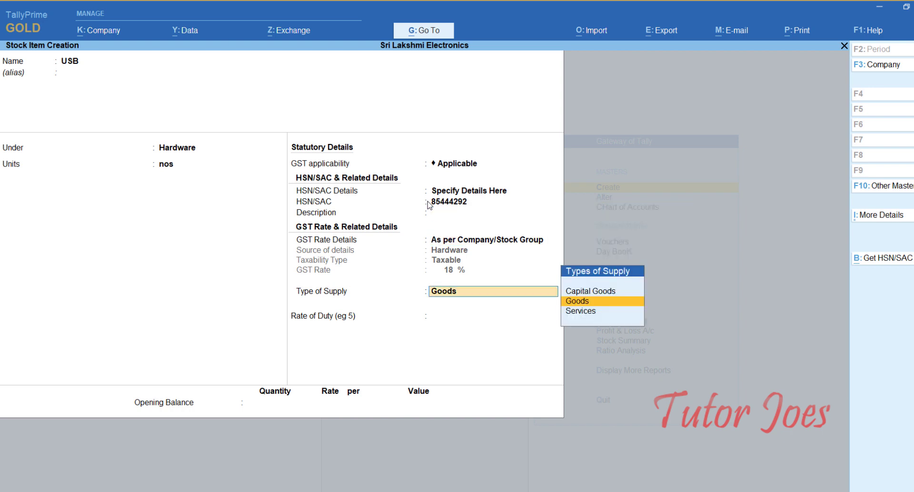
key(Return)
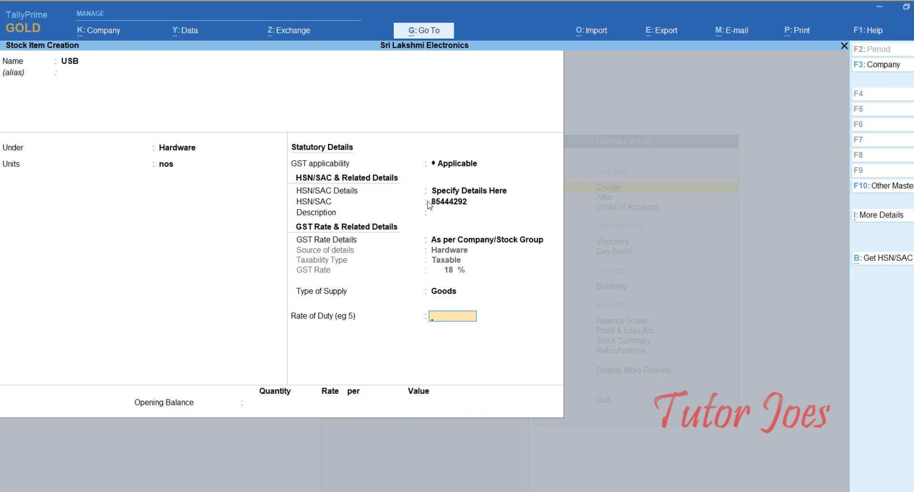
key(Return)
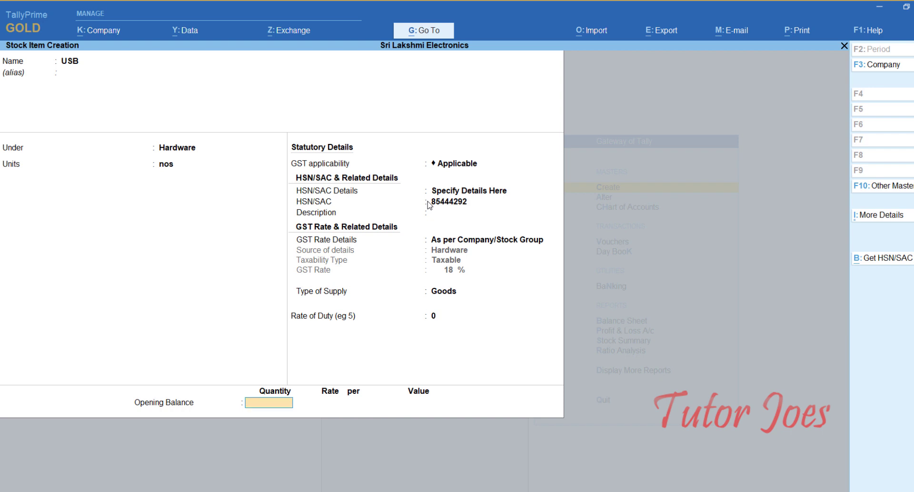
key(Return)
key(Return)
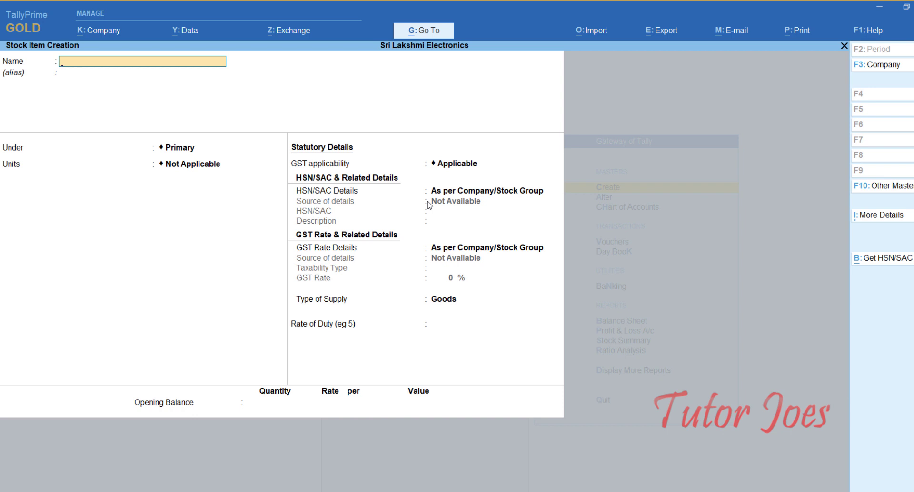
Start a new stock item named Keyboard under the Hardware group with nos as its unit.
text(Keyboard)
key(Return)
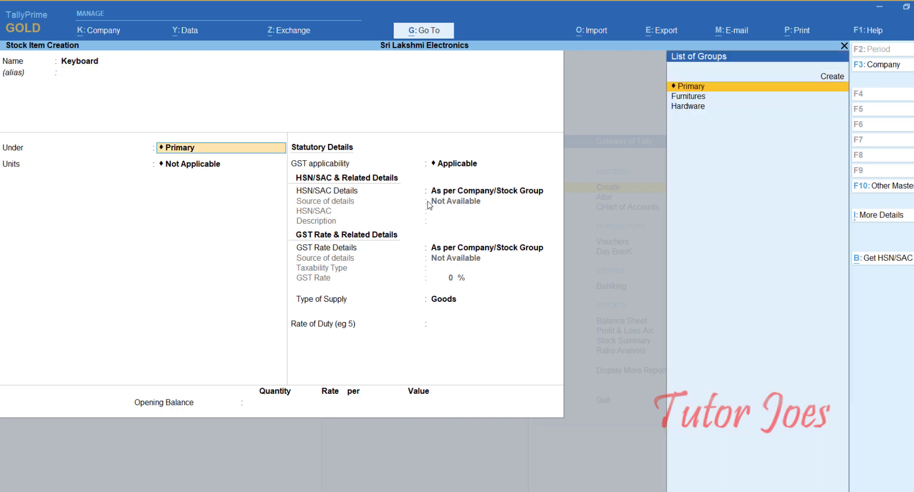
key(Down)
key(Down)
key(Return)
key(Down)
key(Return)
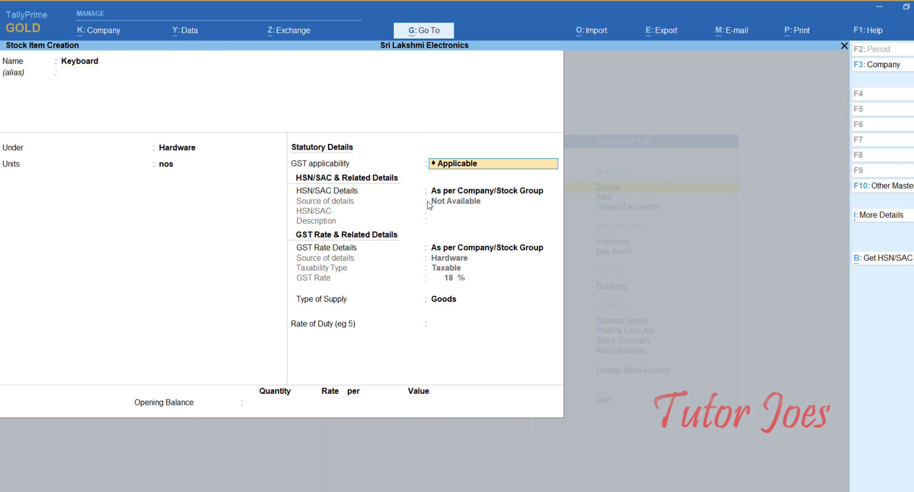
Keep GST applicable for Keyboard and specify its HSN/SAC code directly as 84716040, copied from the table in the Word document.
key(Return)
key(Down)
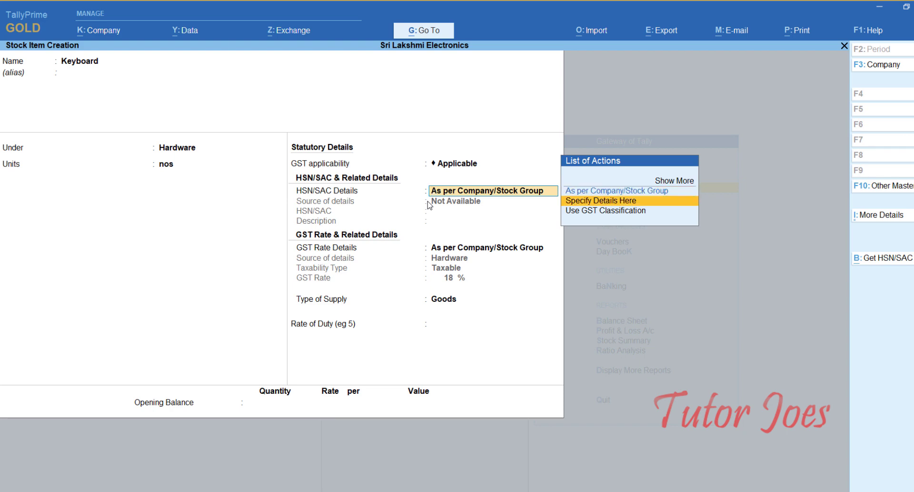
key(Return)
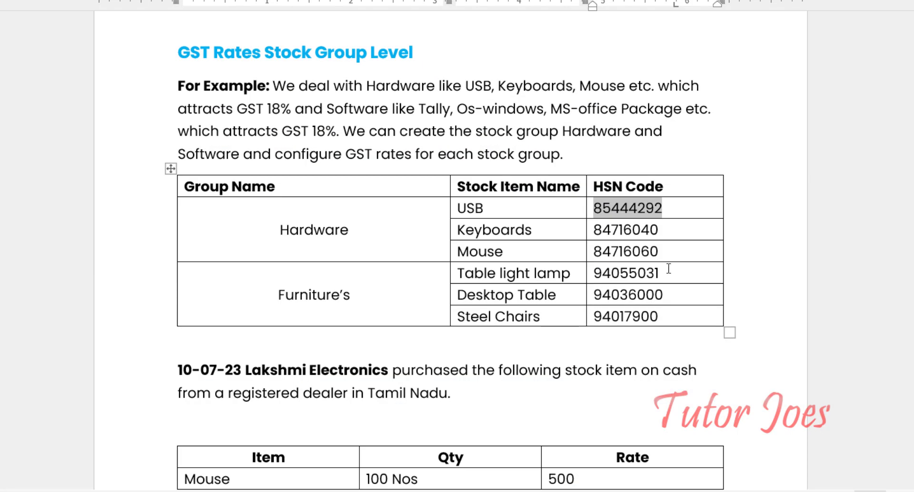
double_click(638, 235)
key(ctrl+c)
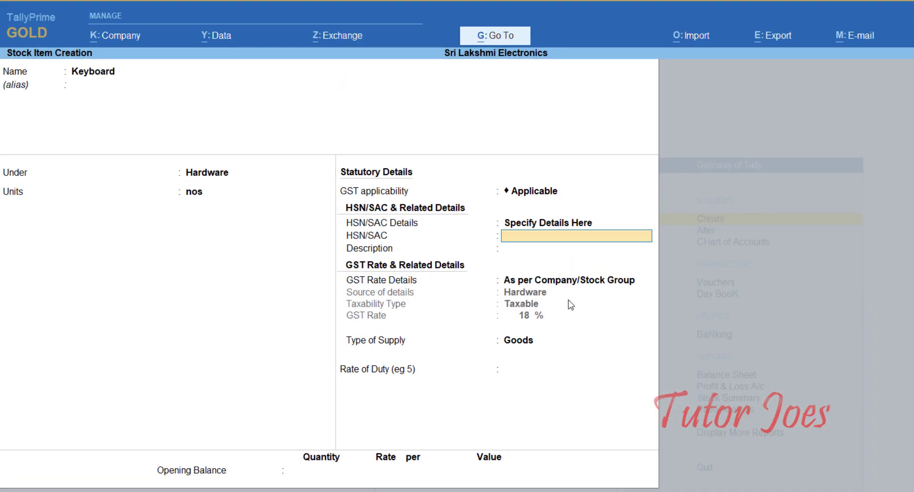
key(ctrl+alt+v)
Keep Keyboard's GST rate as per company/stock group and supply type Goods, leave the opening balance blank, and save the item.
key(Return)
key(Return)
key(Return)
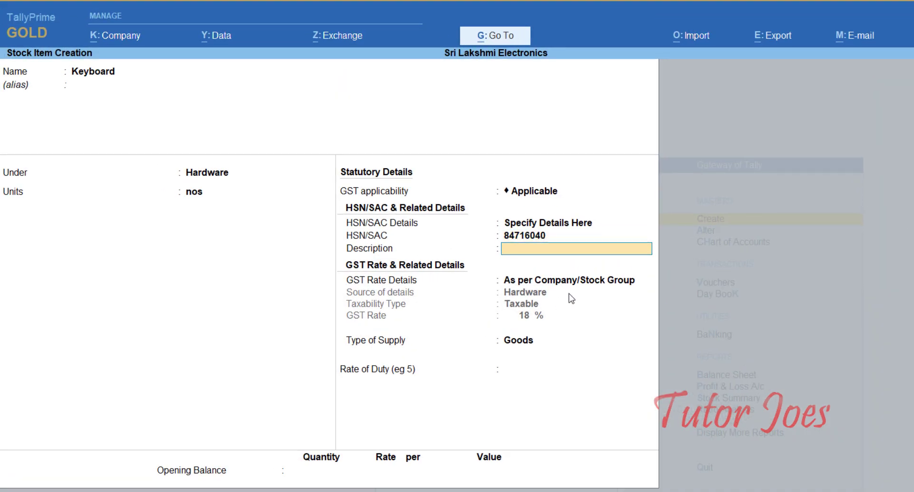
key(Return)
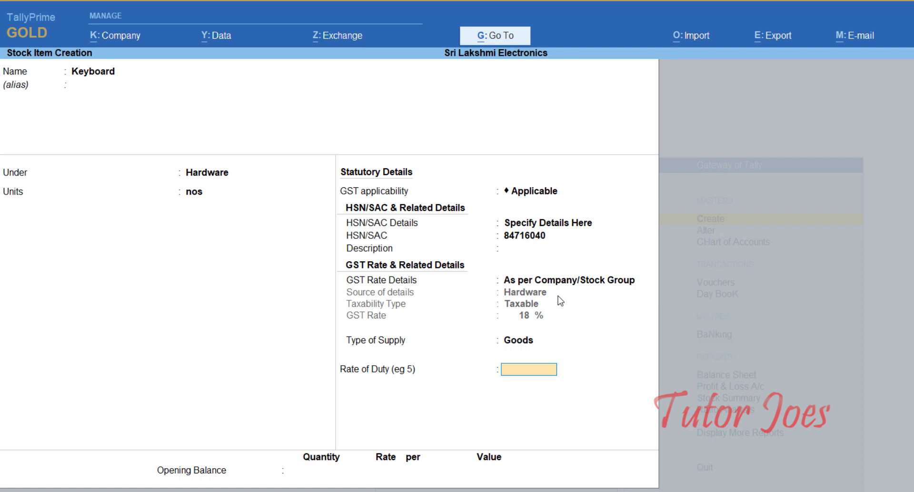
key(Return)
key(Return)
key(Return)
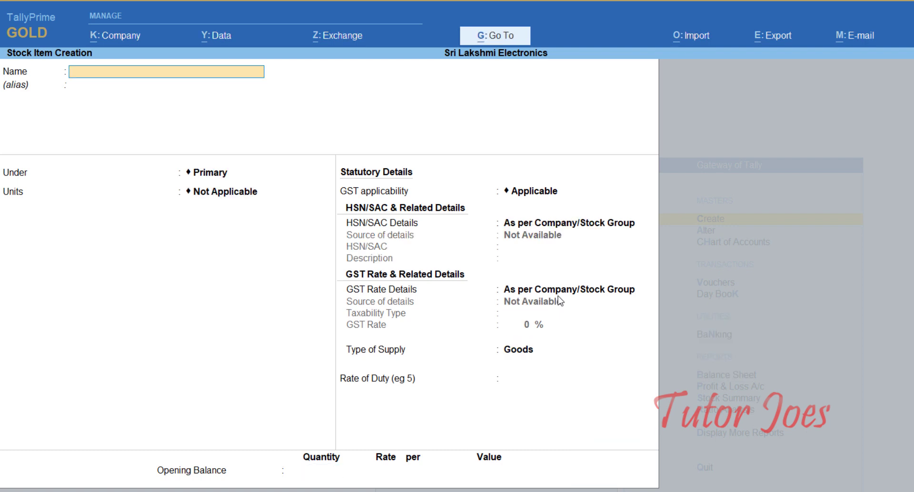
Start a new stock item named Mouse under the Hardware group with nos as its unit.
text(Mouse)
key(Return)
key(Return)
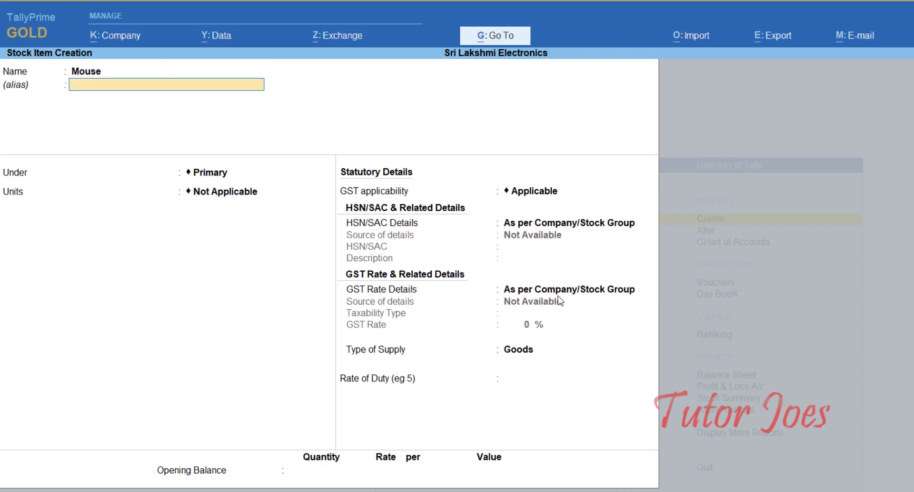
key(Down)
key(Down)
key(Return)
text(nos)
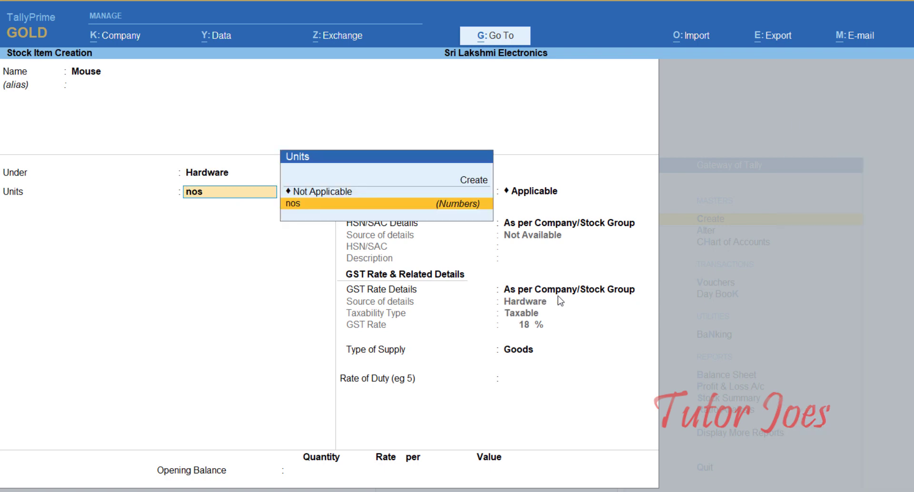
key(Return)
Keep GST applicable for Mouse and specify its HSN/SAC code directly as 84716060, copied from the table in the Word document.
key(Return)
key(Return)
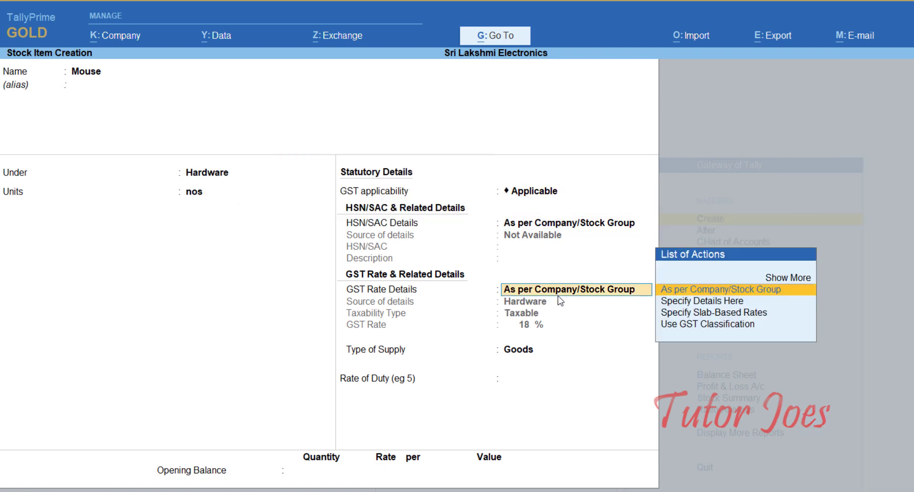
key(BackSpace)
key(Down)
key(Return)
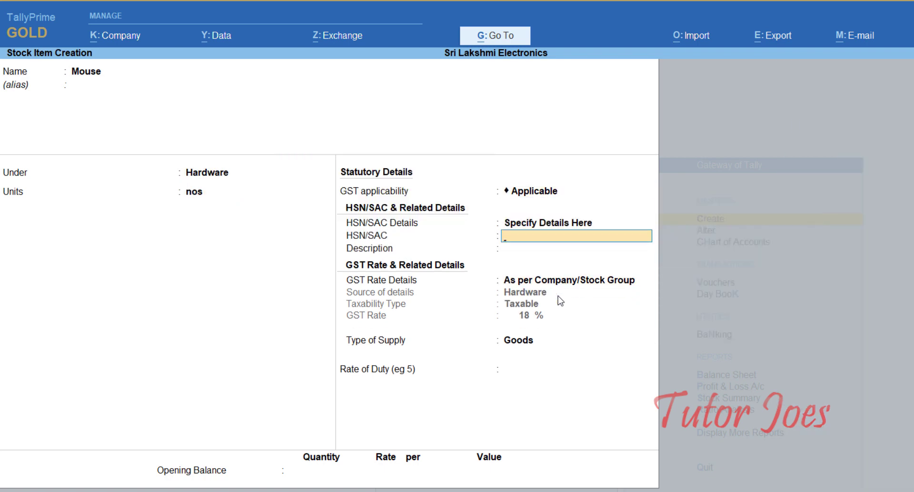
key(alt+Tab)
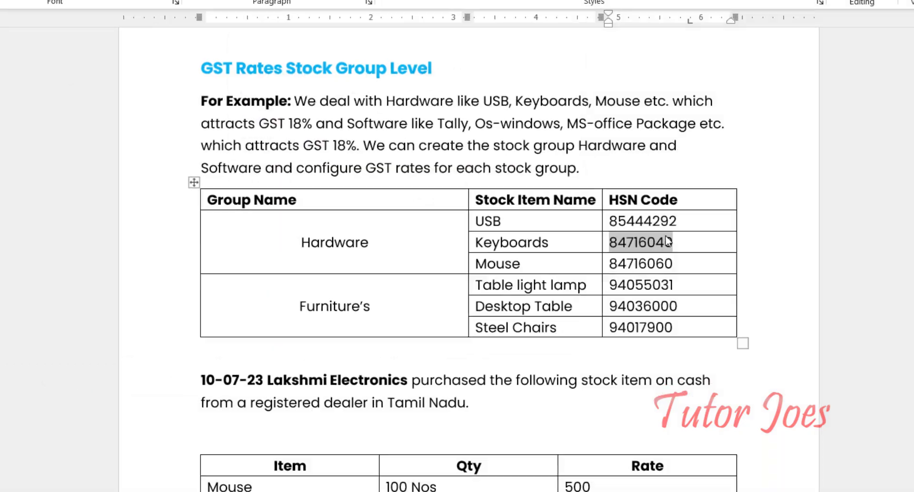
double_click(623, 254)
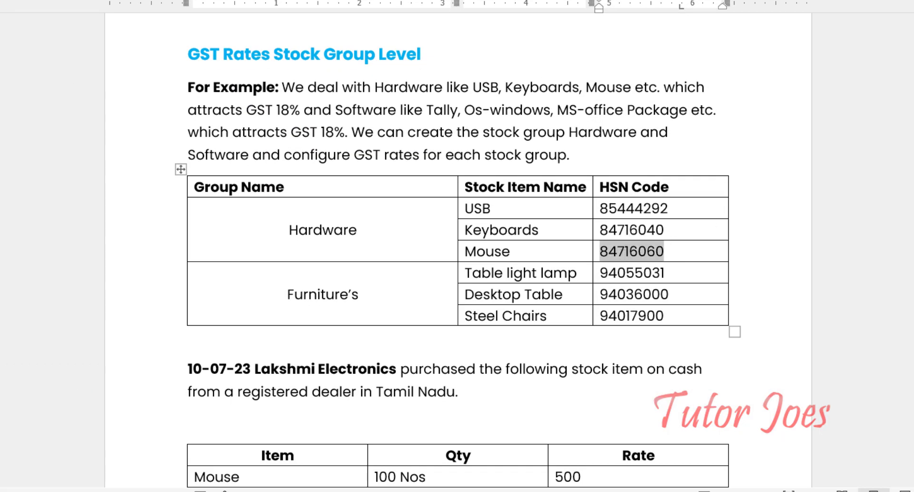
key(ctrl+c)
key(alt+Tab)
key(ctrl+alt+v)
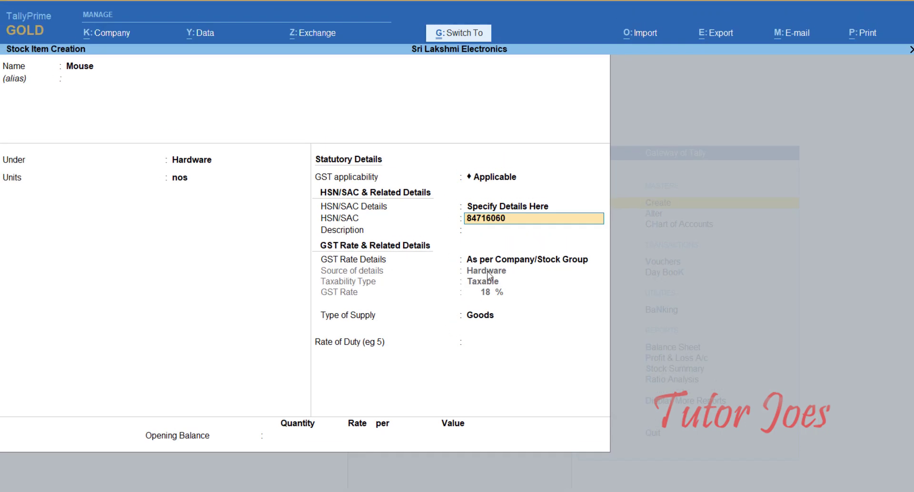
Keep Mouse's GST rate as per company/stock group and supply type Goods, leave the opening balance blank, and save the item.
key(Return)
key(Return)
key(Return)
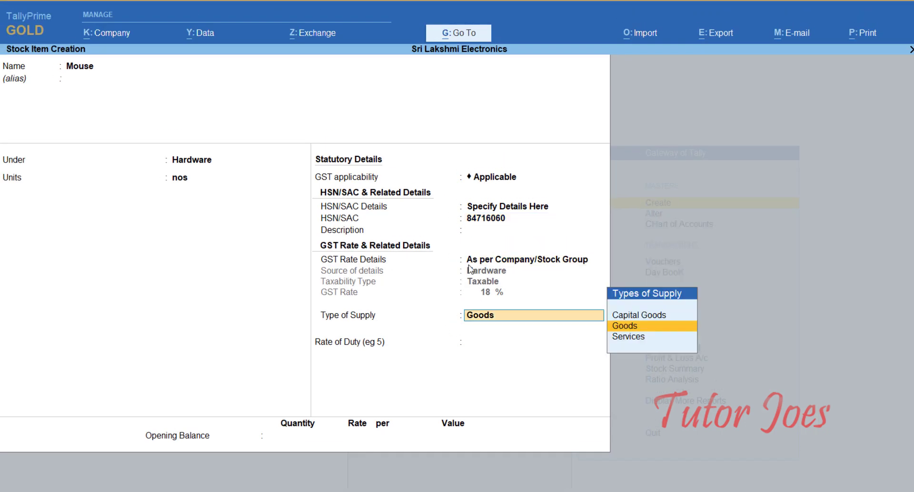
key(Return)
key(Return)
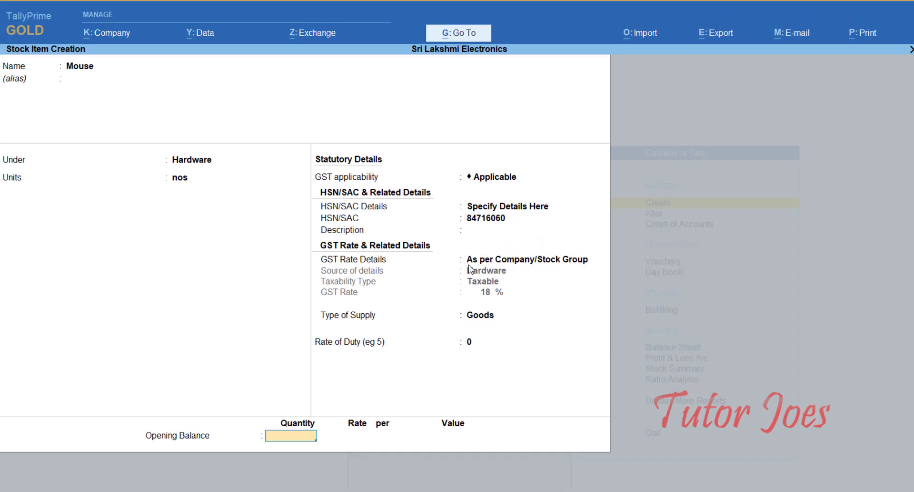
key(Return)
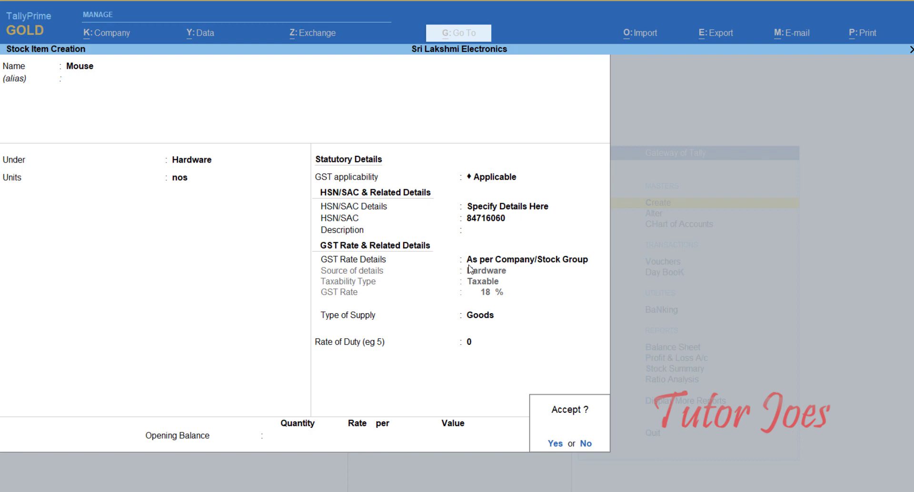
key(Return)
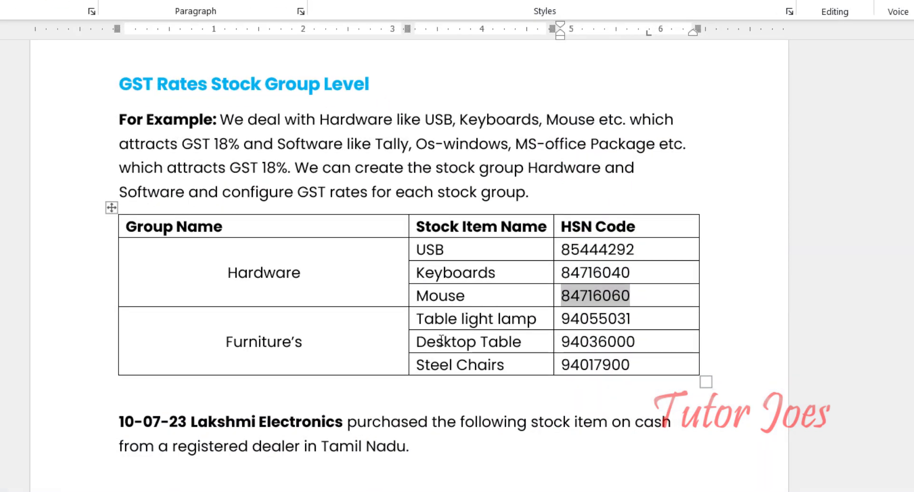
Start a stock item named Table light lamp, copied from the Word table, under the Furnitures group with nos as its unit.
triple_click(462, 320)
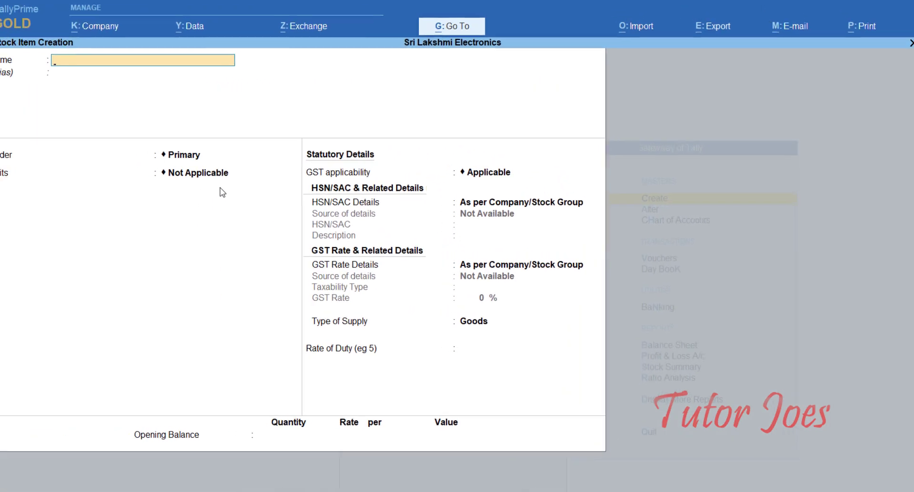
key(ctrl+v)
key(Return)
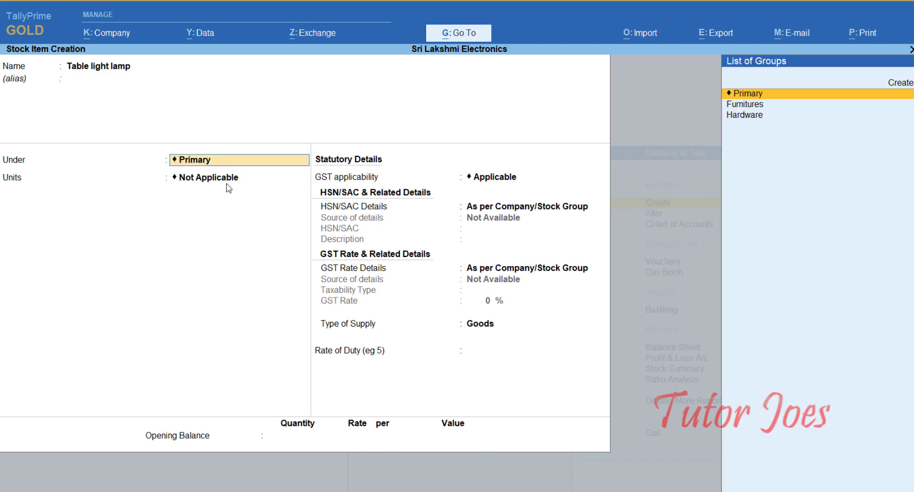
key(Down)
key(Return)
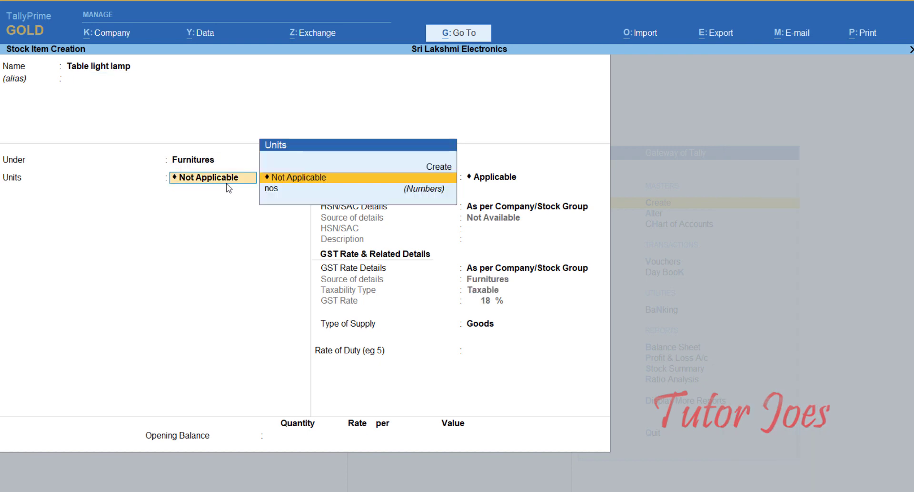
key(Down)
key(Return)
Keep GST applicable for Table light lamp and specify its HSN/SAC code directly as 94055031, copied from the Word table.
key(Return)
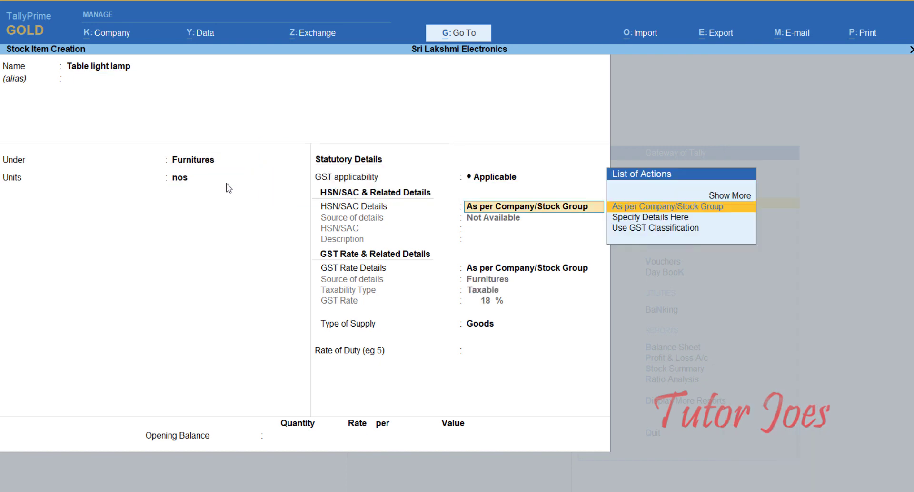
key(Return)
key(BackSpace)
key(Down)
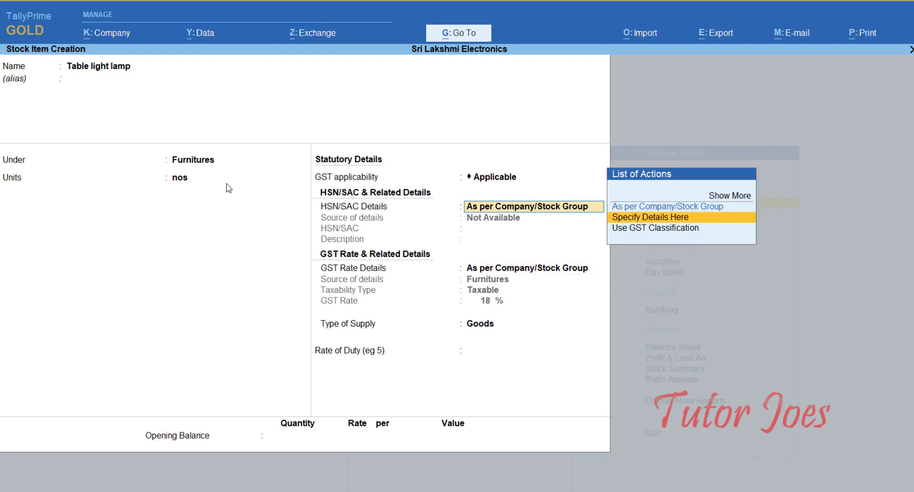
key(Return)
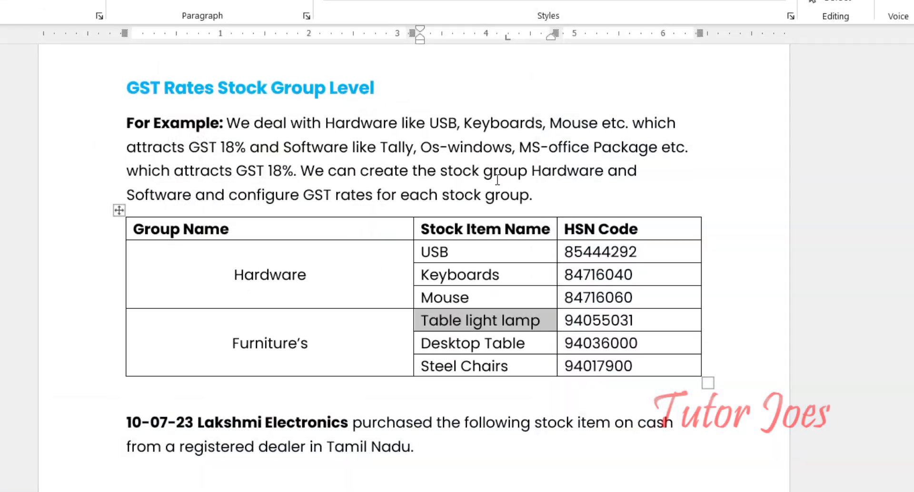
double_click(603, 323)
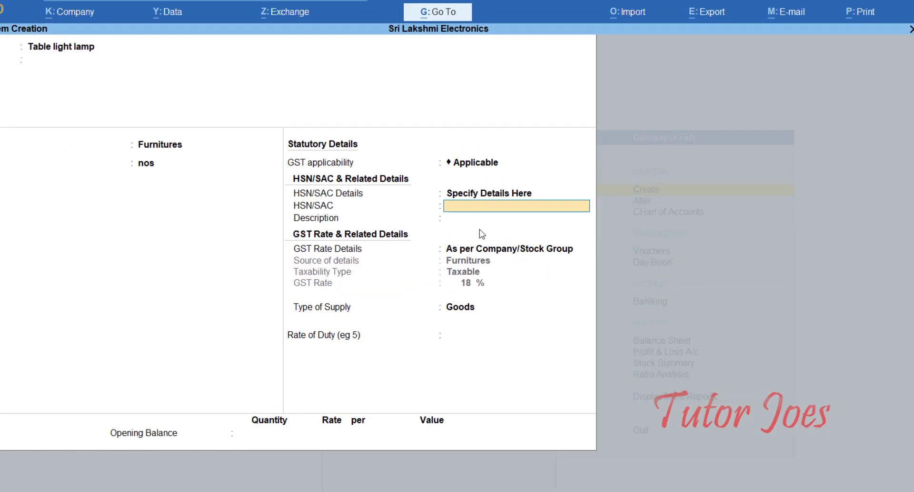
key(ctrl+alt+v)
Keep Table light lamp's GST rate as per company/stock group and supply type Goods, leave the opening balance blank, and save the item.
key(Return)
key(Return)
key(Return)
key(Return)
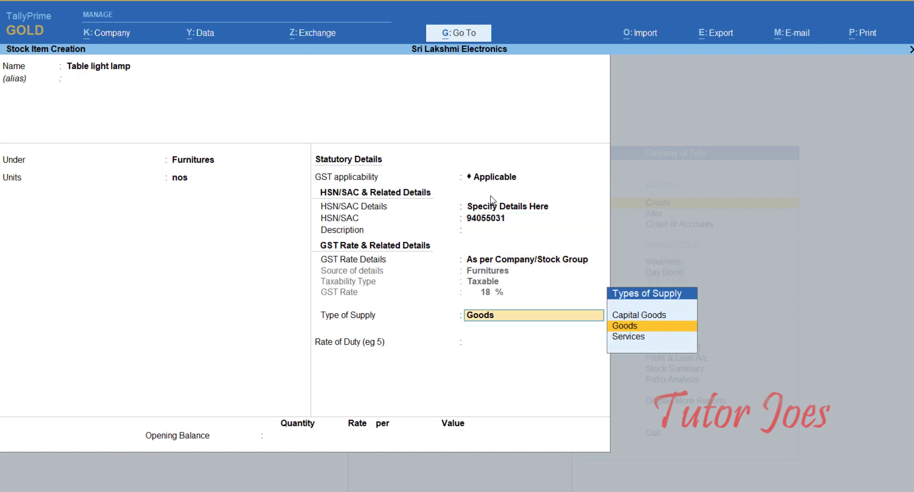
key(Return)
key(Return)
key(Return)
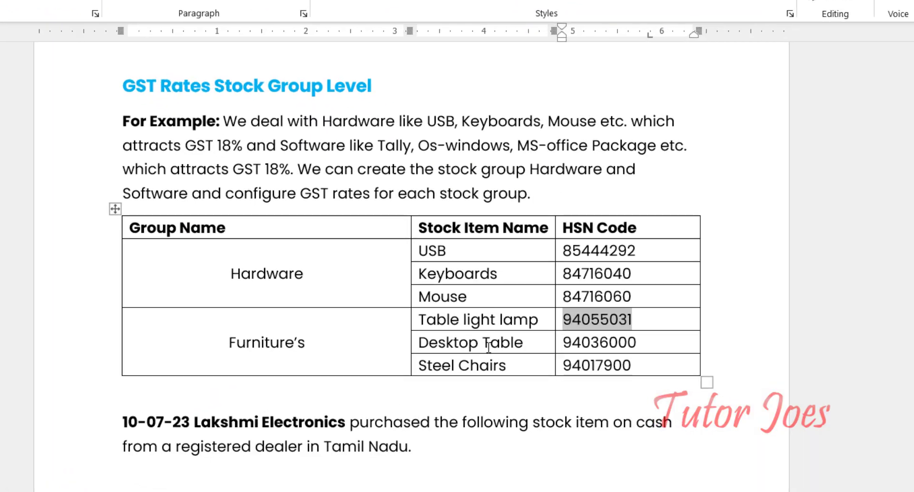
Start a stock item named Desktop Table, copied from the Word table, under the Furnitures group with nos as its unit.
triple_click(527, 360)
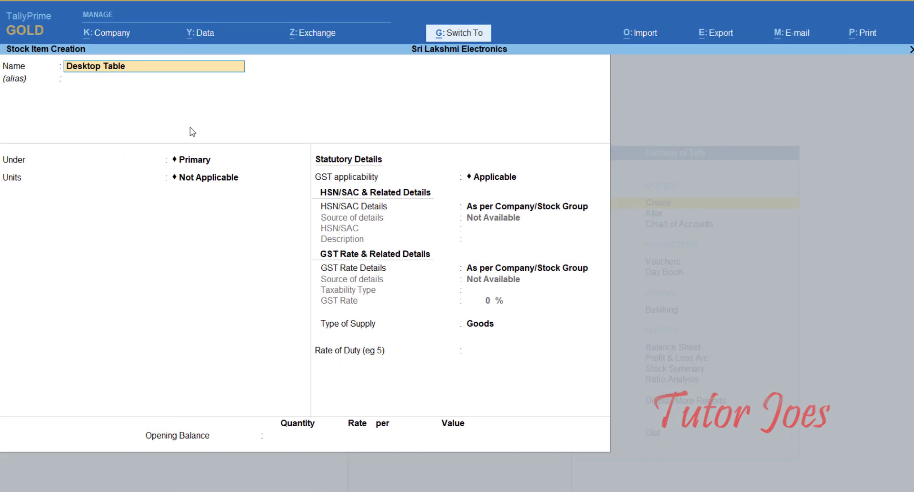
key(Return)
key(Return)
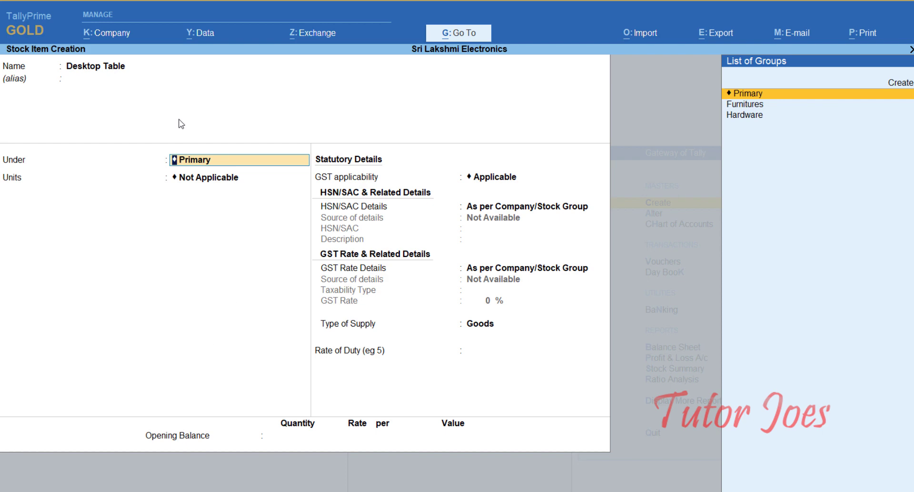
key(Down)
key(Return)
key(Down)
key(Return)
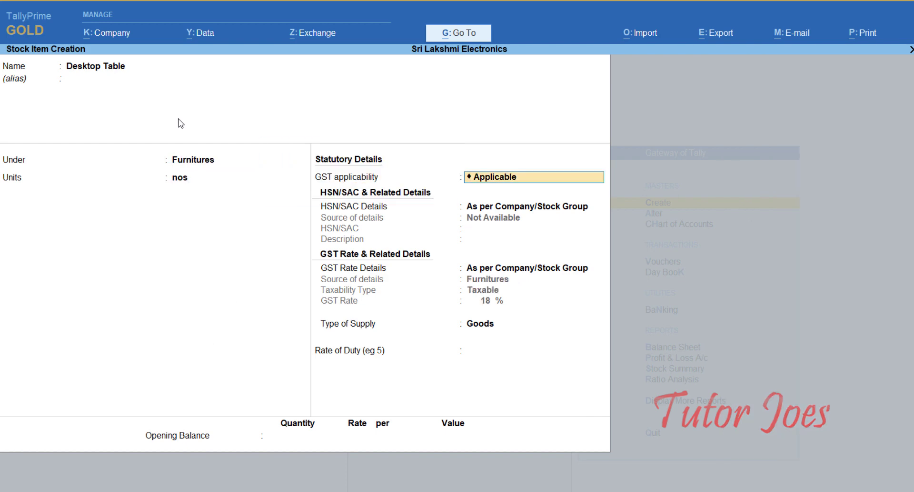
Keep GST applicable for Desktop Table and specify its HSN/SAC code directly as 94036000, copied from the Word table.
key(Return)
key(Down)
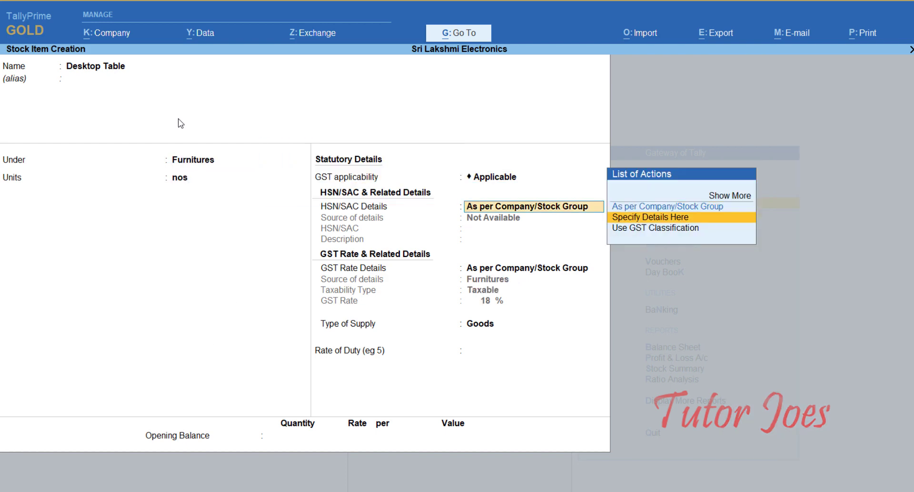
key(Return)
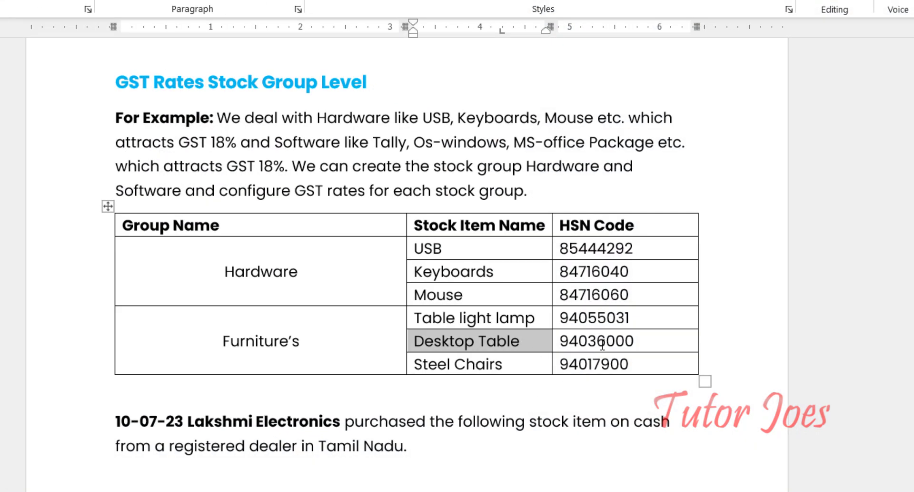
double_click(603, 339)
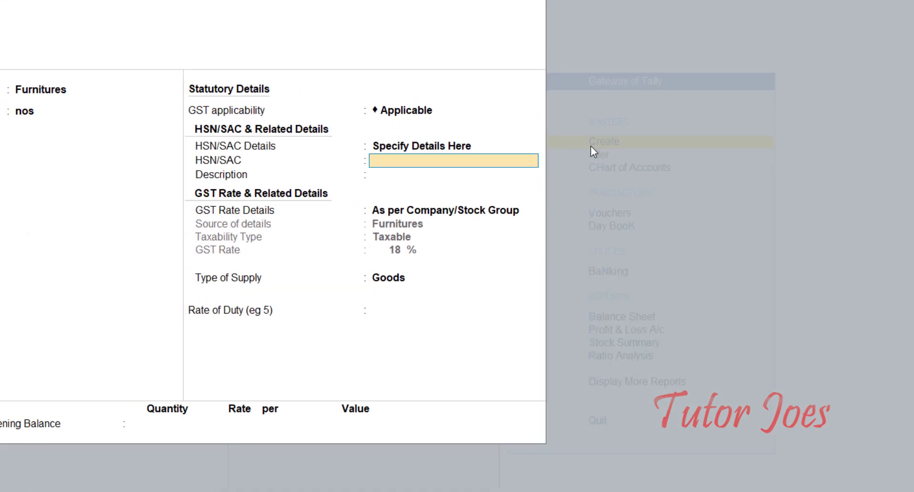
text(94036000)
Keep Desktop Table's GST rate as per company/stock group and supply type Goods, leave duty and opening balance blank, and save the item.
key(Return)
key(Return)
key(Return)
key(Return)
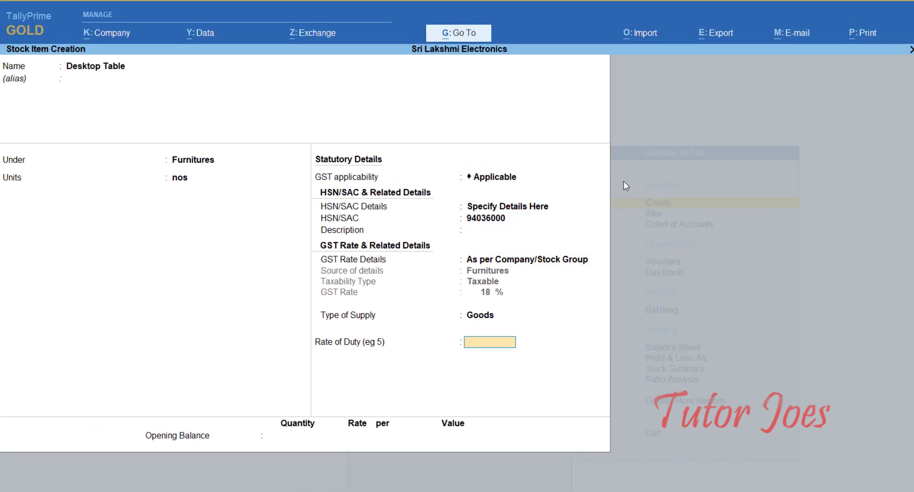
key(Return)
key(Return)
key(Return)
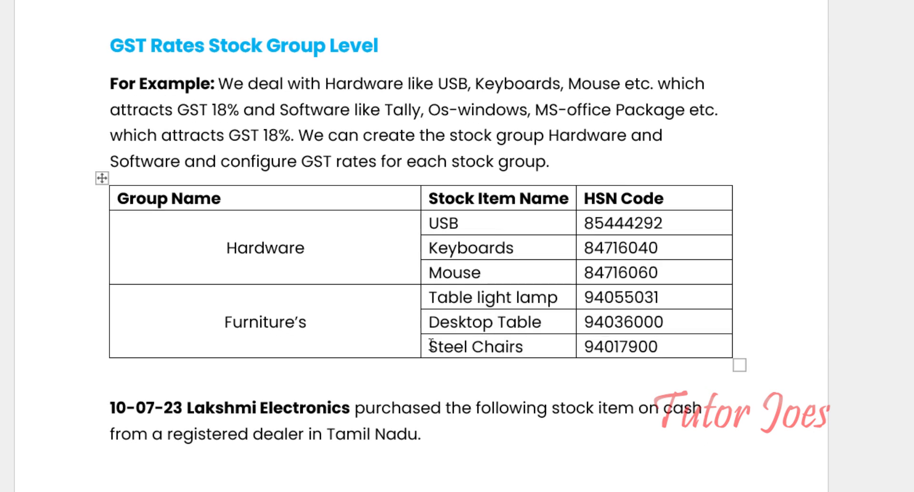
Start a stock item named Steel Chairs, copied from the Word table, under the Furnitures group with nos as its unit.
drag(430, 346, 524, 347)
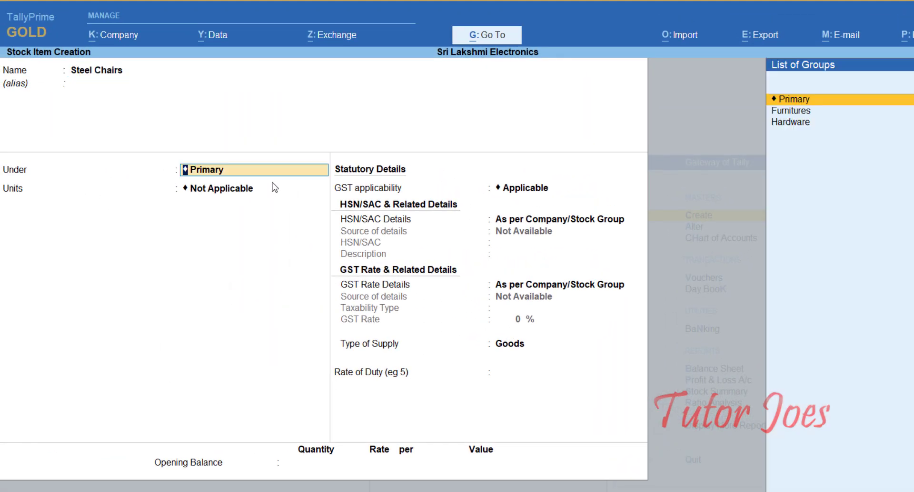
key(Down)
key(Return)
text(nos)
key(Return)
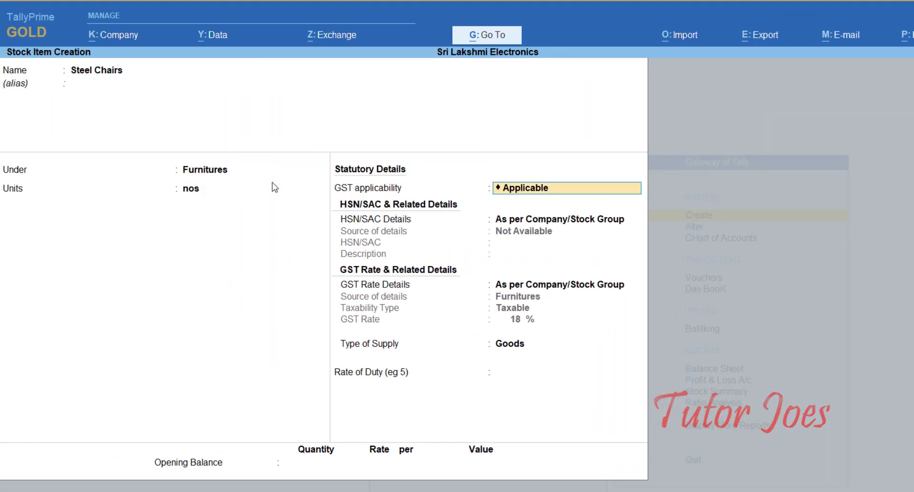
Keep GST applicable for Steel Chairs and specify its HSN/SAC code directly as 94017900, copied from the Word table.
key(Return)
key(Return)
key(BackSpace)
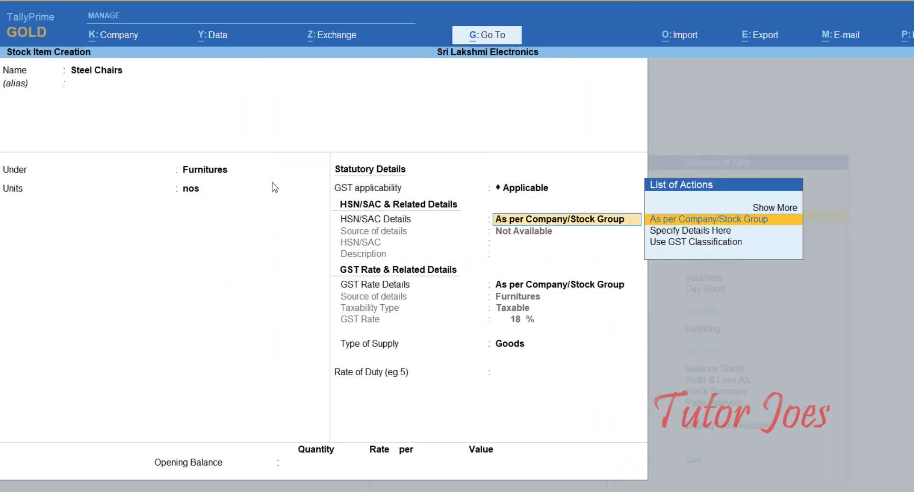
key(Down)
key(Return)
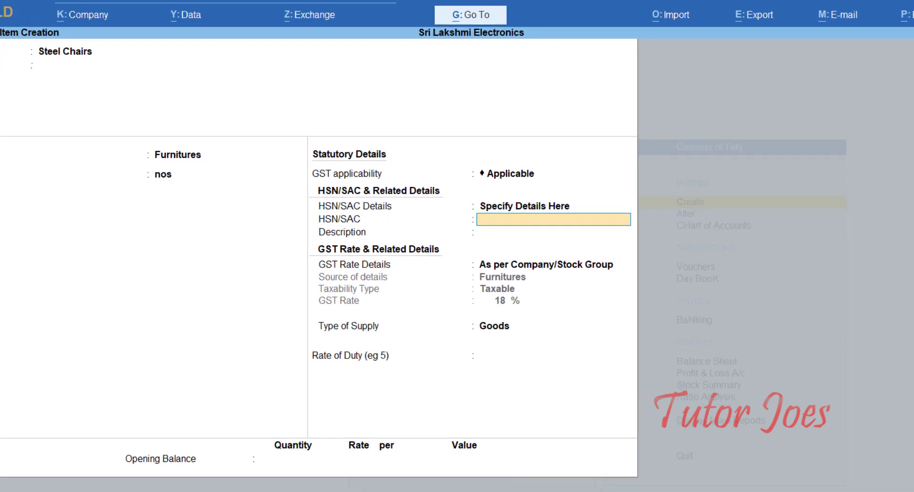
key(alt+Tab)
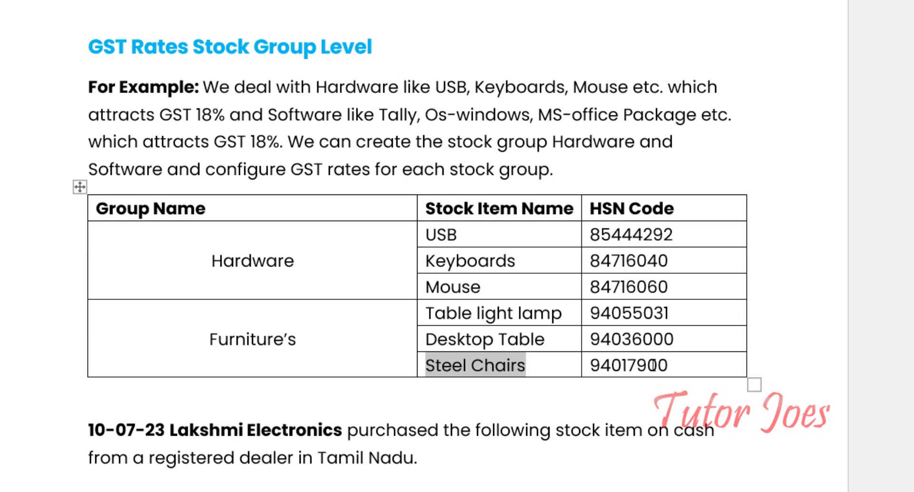
click(652, 365)
double_click(651, 365)
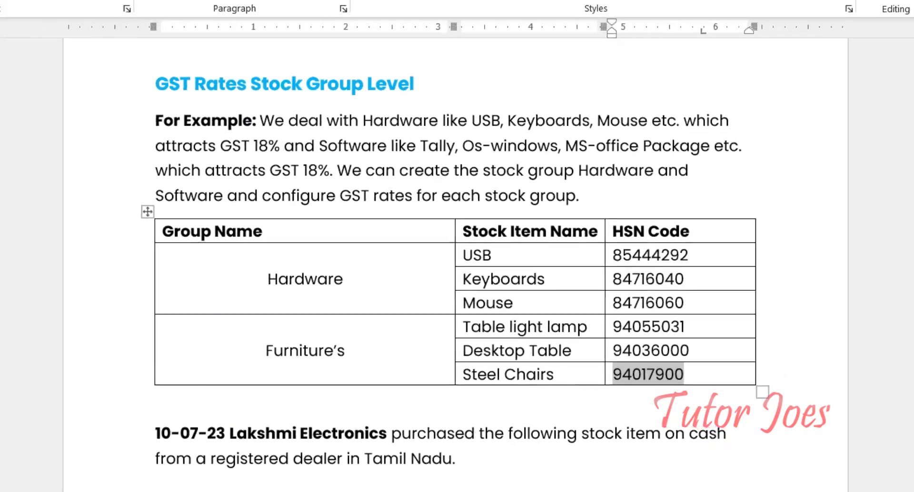
key(alt+Tab)
key(ctrl+alt+v)
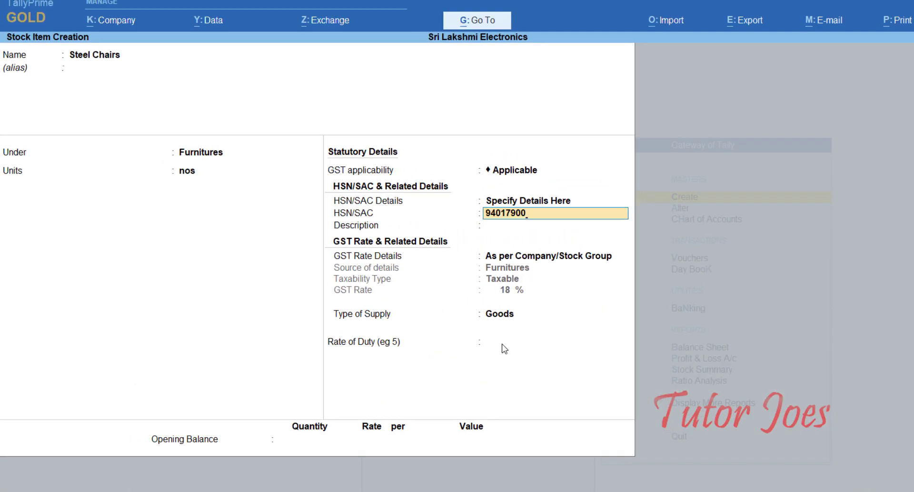
Keep Steel Chairs' group-level GST rate and supply type Goods, set the rate of duty to 0, leave the opening balance blank, and save.
key(Return)
key(Return)
key(Return)
text(0)
key(Return)
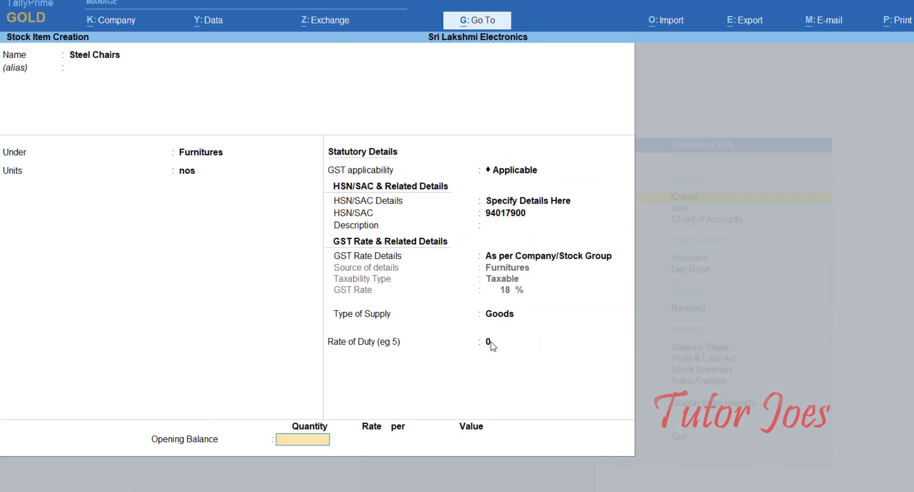
key(Return)
key(Return)
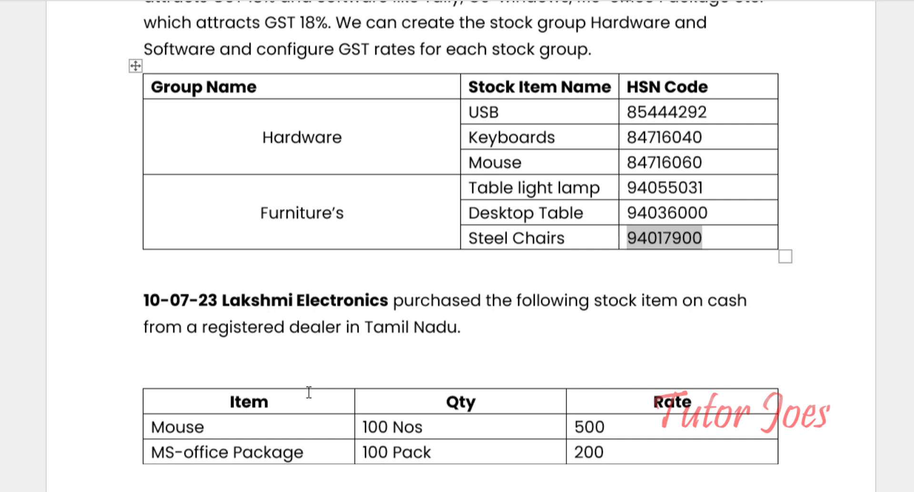
Check the purchase example in the Word document, leave stock item creation in TallyPrime, and open a new purchase voucher.
scroll(309, 392, down, 1)
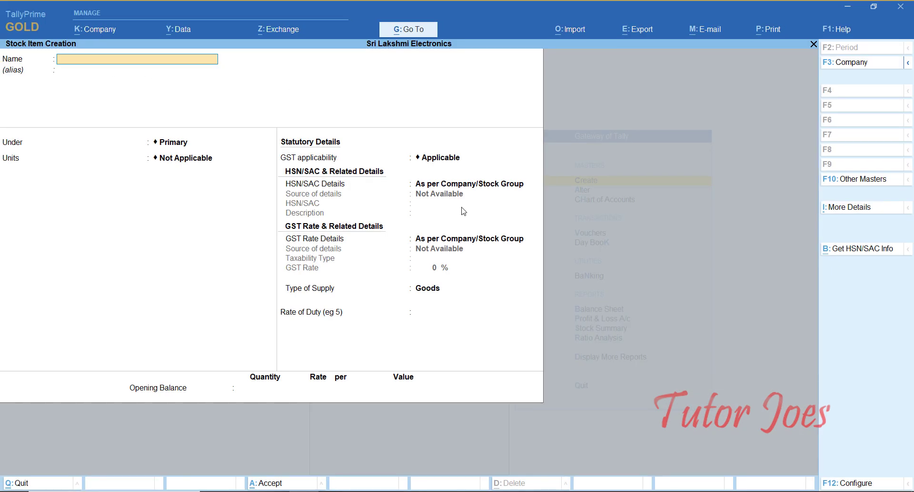
key(Escape)
key(Return)
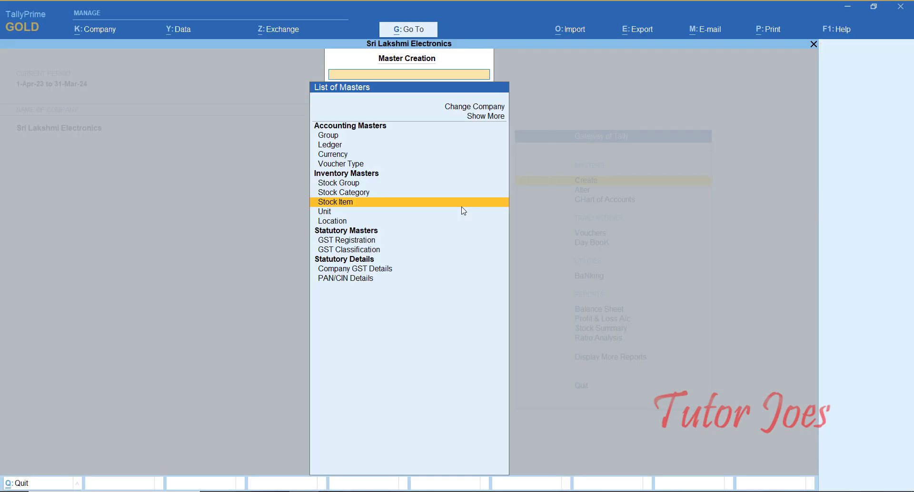
key(Escape)
key(Down)
key(Down)
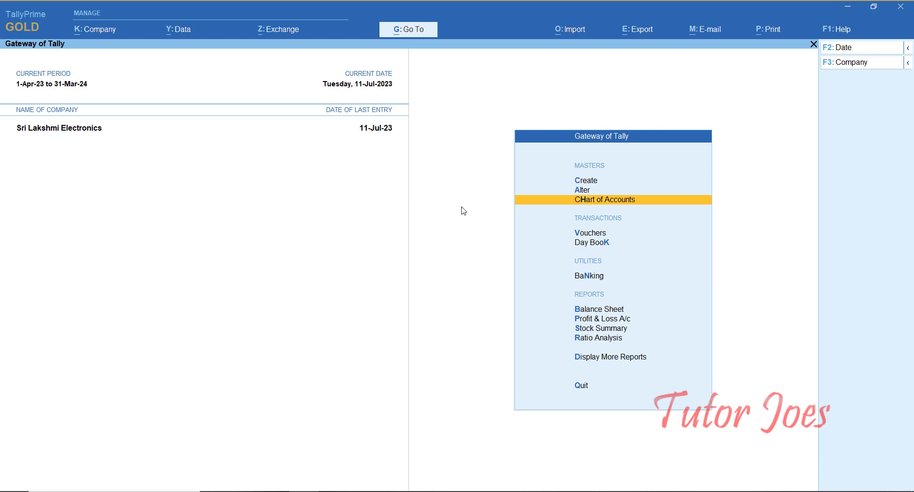
key(Down)
key(Down)
key(Up)
key(Return)
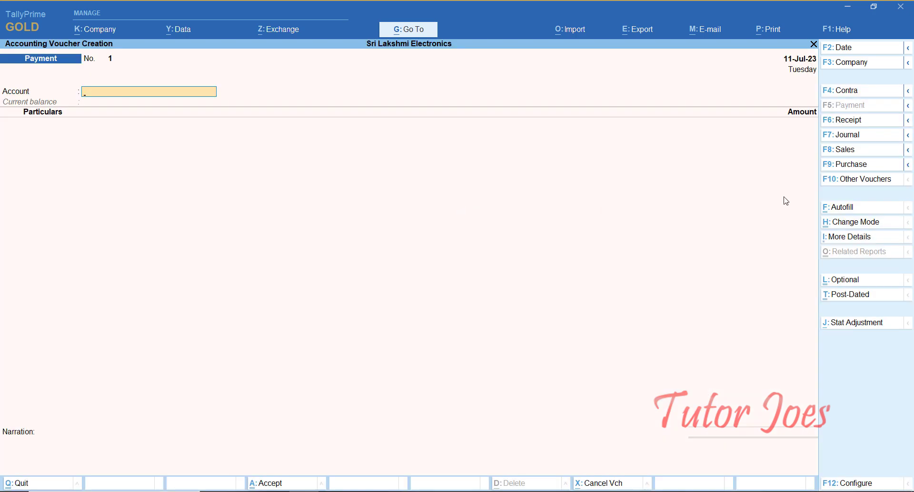
click(845, 168)
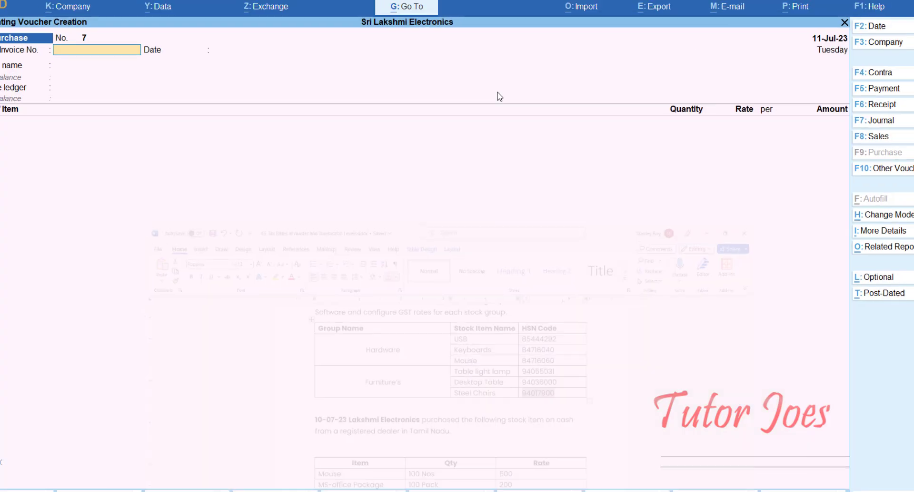
Set the purchase voucher date to 10-7 and enter supplier invoice number 123456, keeping the invoice date 10-Jul-23.
key(F2)
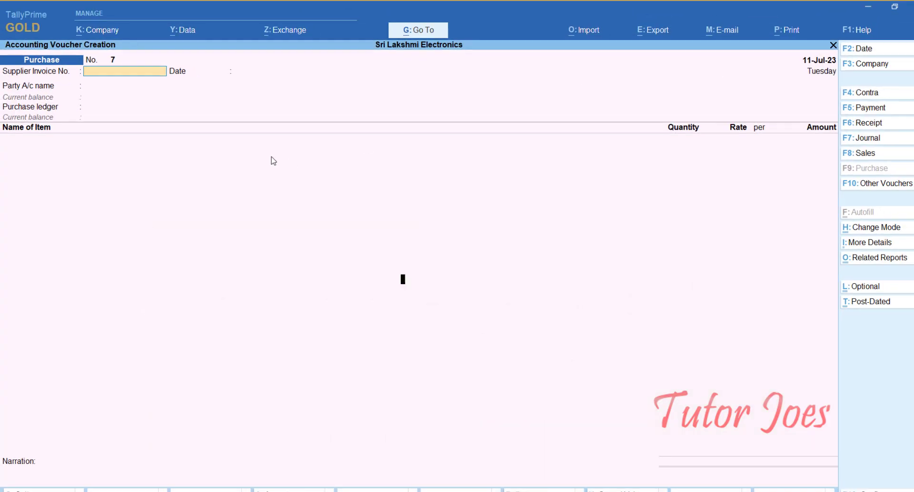
text(10-7)
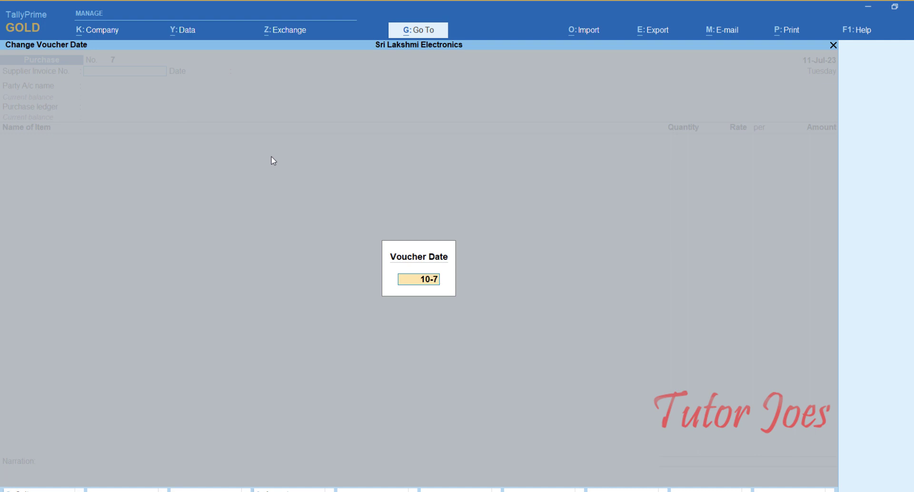
key(Return)
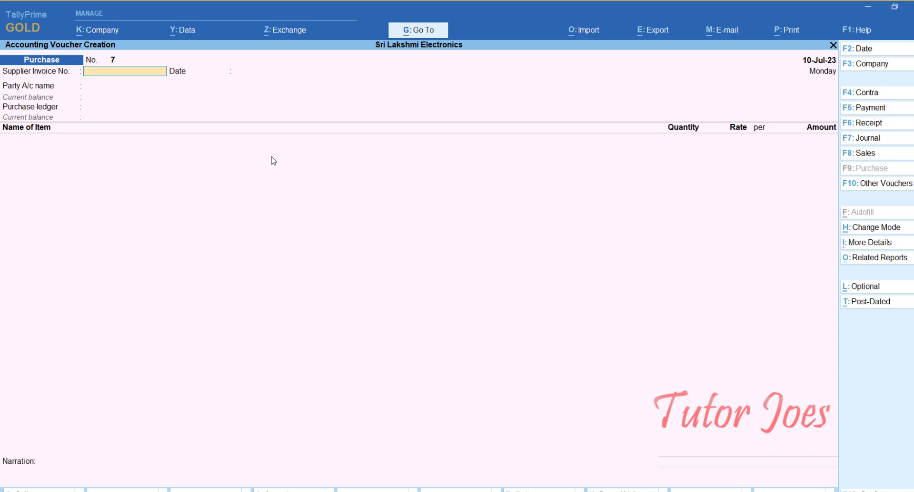
text(123456)
key(Return)
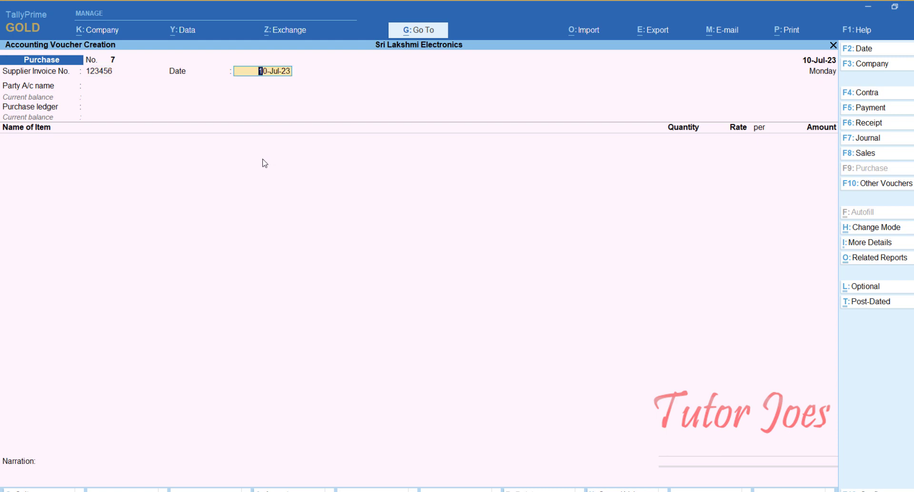
key(Return)
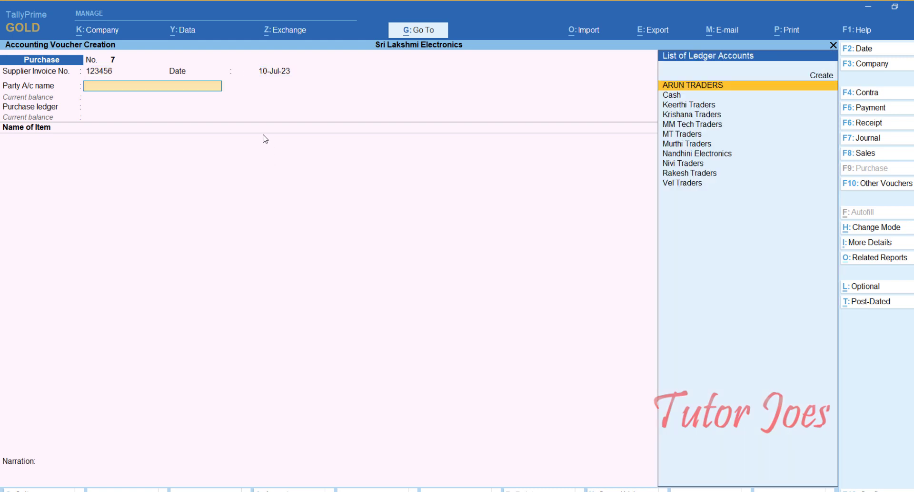
Select Cash as the voucher's party account and leave all receipt and order details blank.
key(Down)
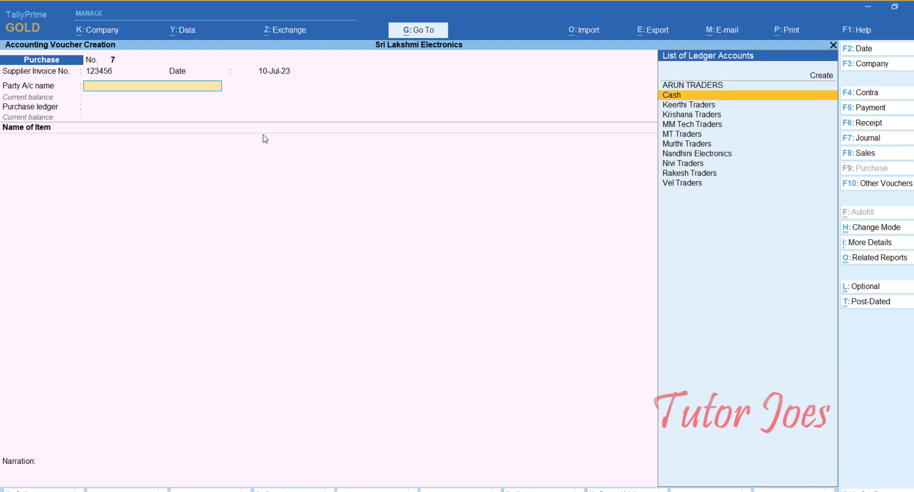
key(Return)
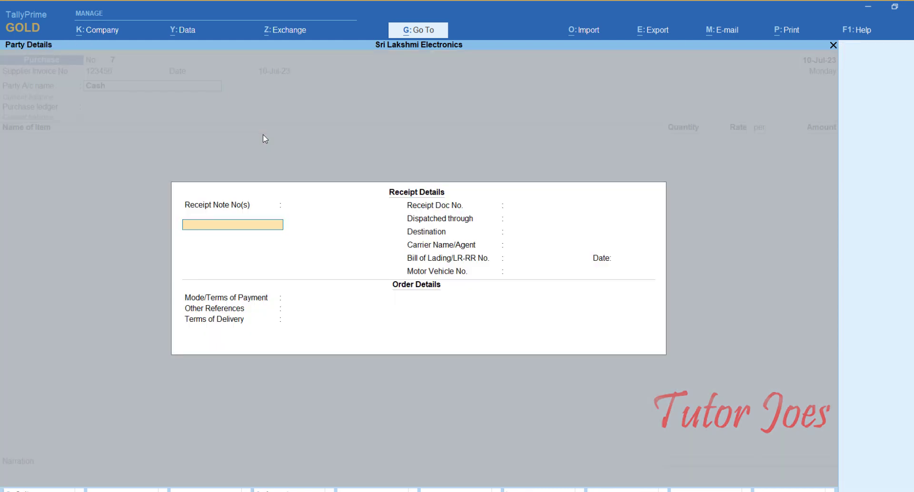
key(Return)
key(Return)
key(Return)
key(Return)
key(Return)
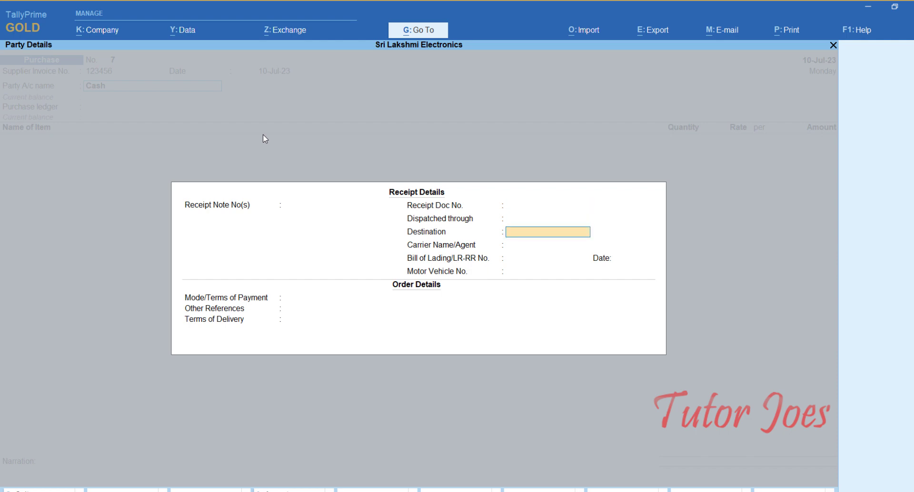
key(Return)
key(Return)
key(Return)
key(Return)
key(Return)
key(Return)
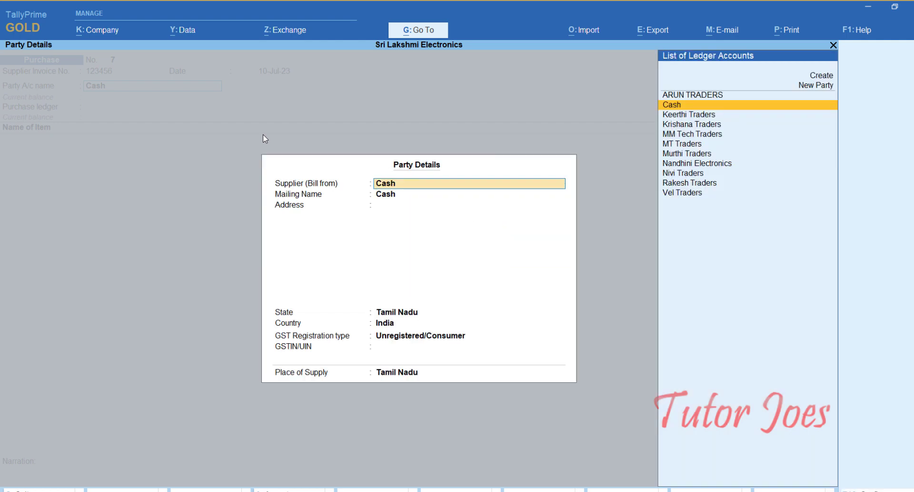
Keep Cash as the supplier and mailing name in the party details, leave the address blank, and keep Tamil Nadu as the state.
key(Return)
key(Return)
key(Return)
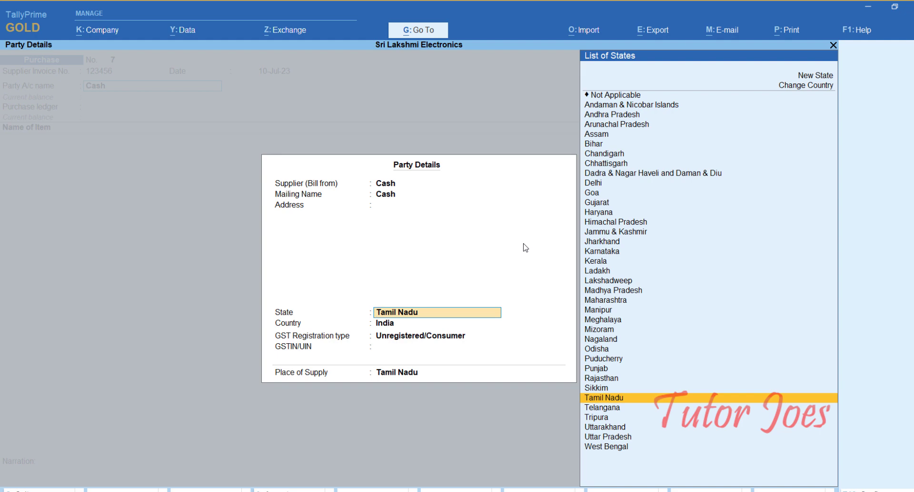
key(Return)
Set the party's GST registration type to Regular, leave GSTIN/UIN blank, and accept Tamil Nadu as the place of supply.
key(Return)
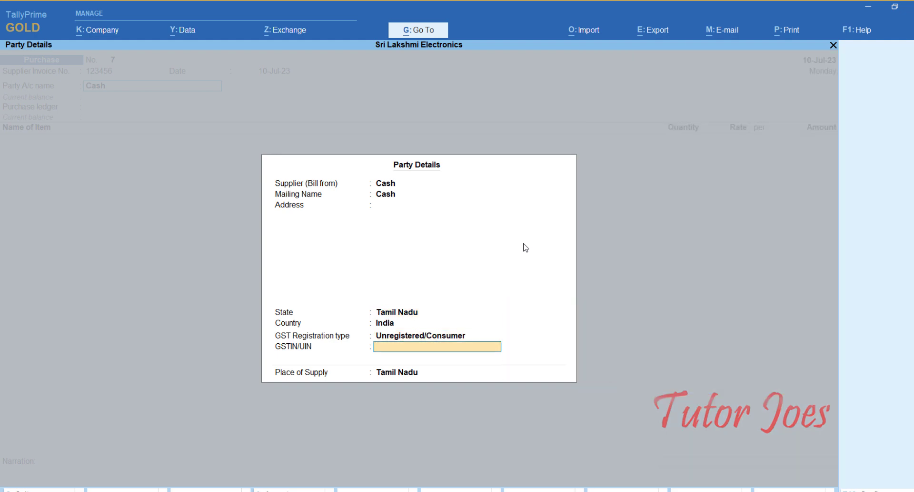
key(BackSpace)
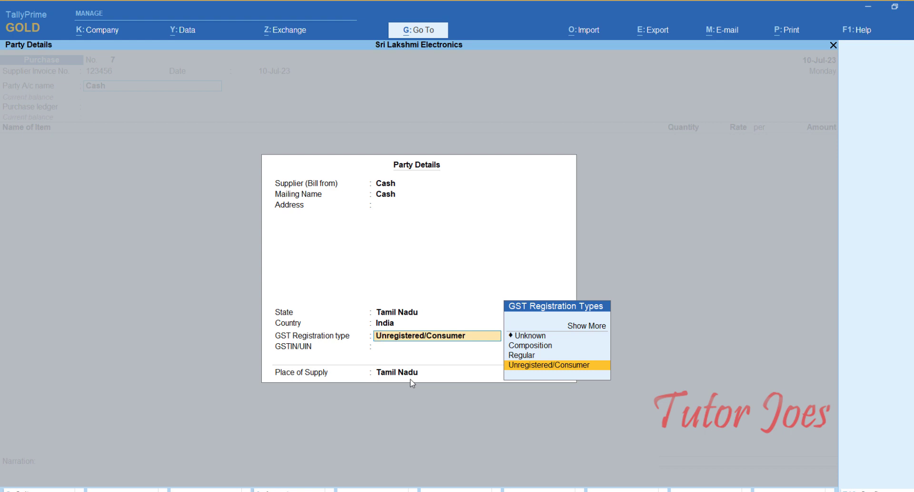
key(Up)
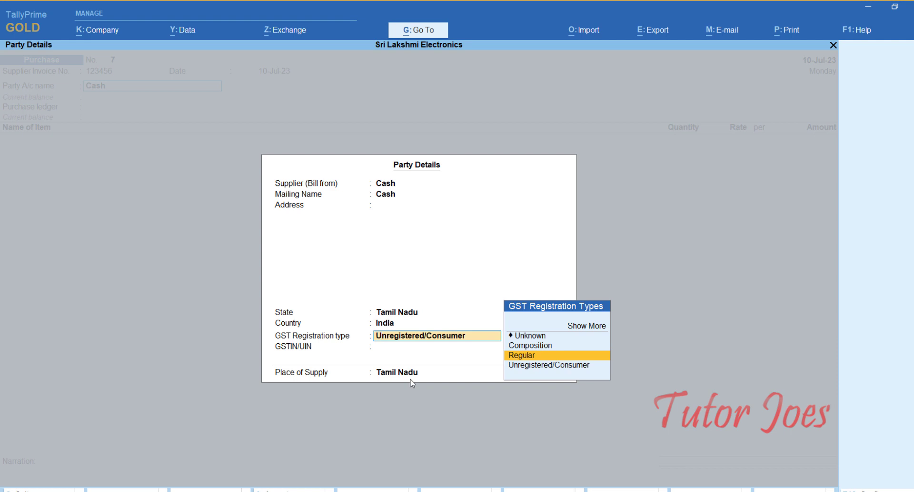
key(Return)
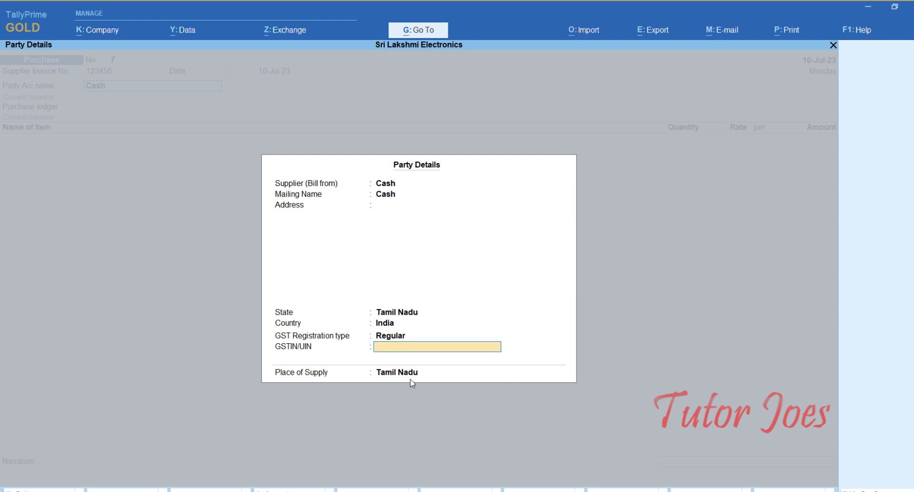
key(Return)
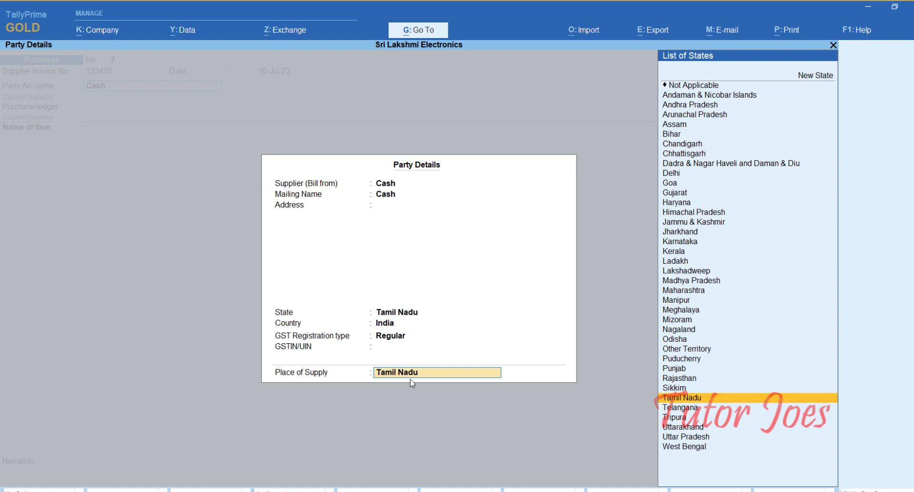
key(Return)
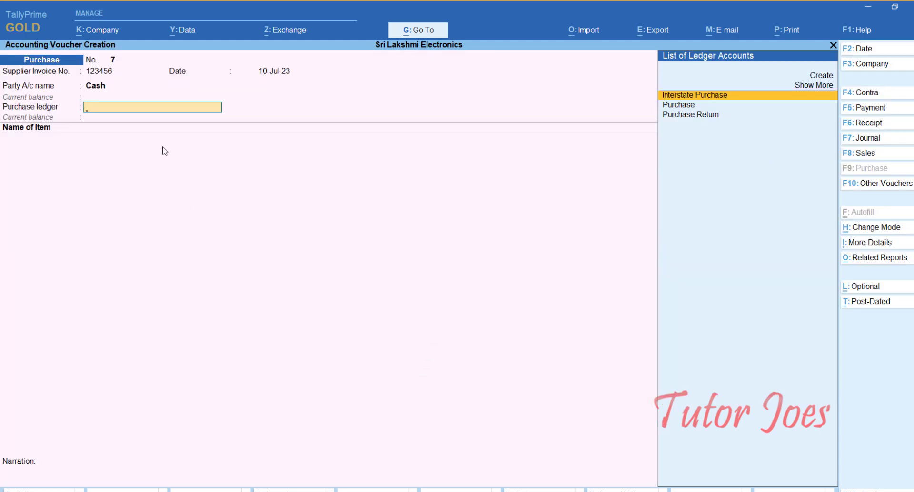
Select Purchase as the voucher's purchase ledger and check the item quantities and rates in the Word exercise document.
key(Down)
key(Return)
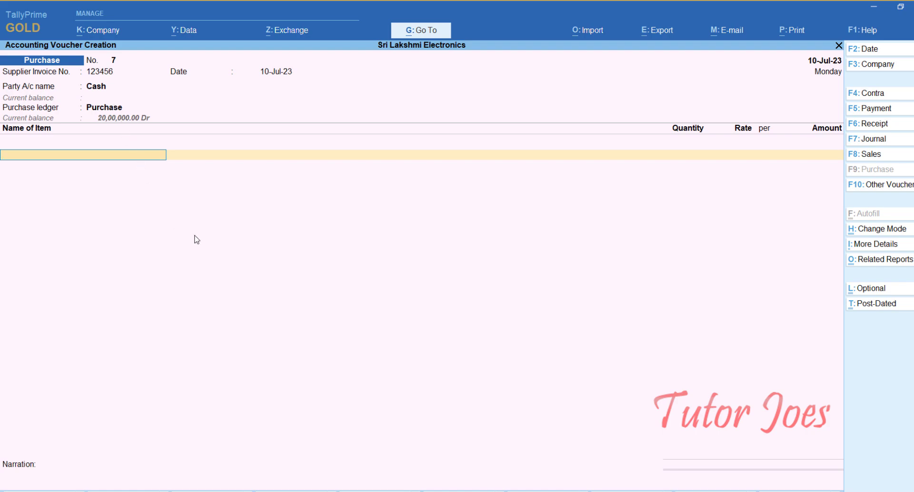
key(alt+Tab)
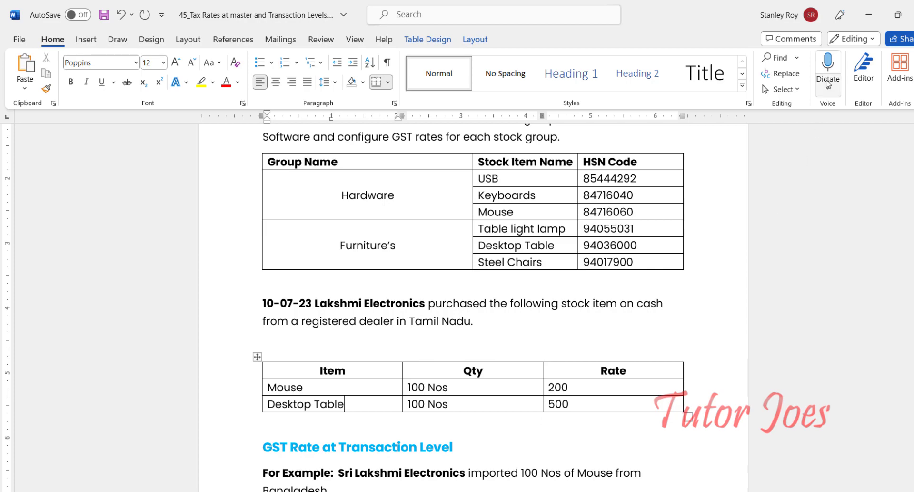
click(869, 15)
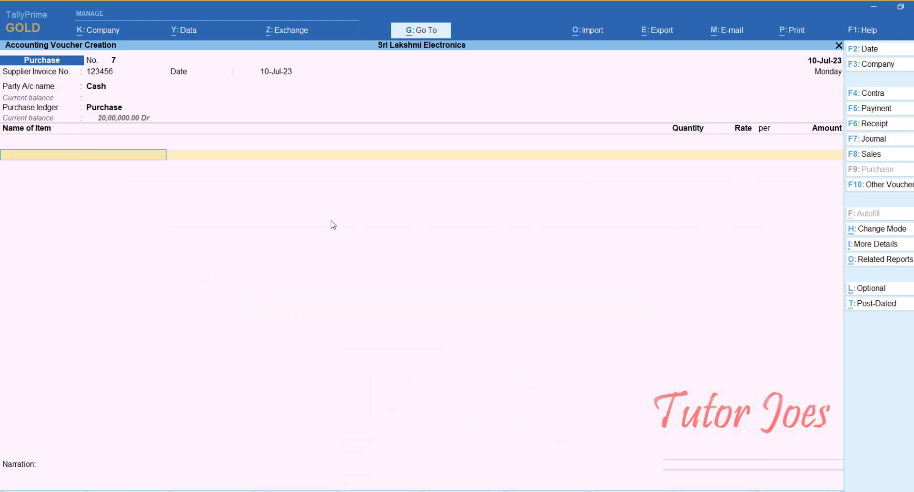
Add the stock item Mouse to the purchase voucher with a quantity of 100 nos at a rate of 200.
text(m)
key(Return)
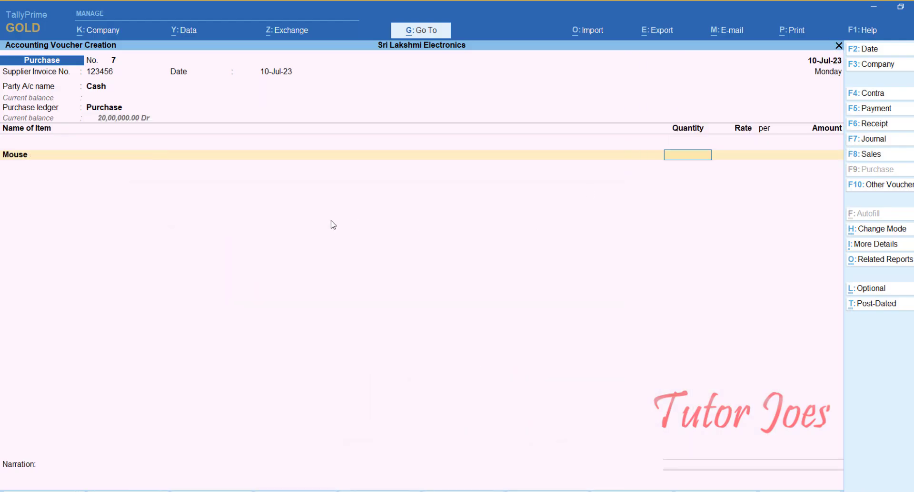
text(100)
key(Return)
text(2)
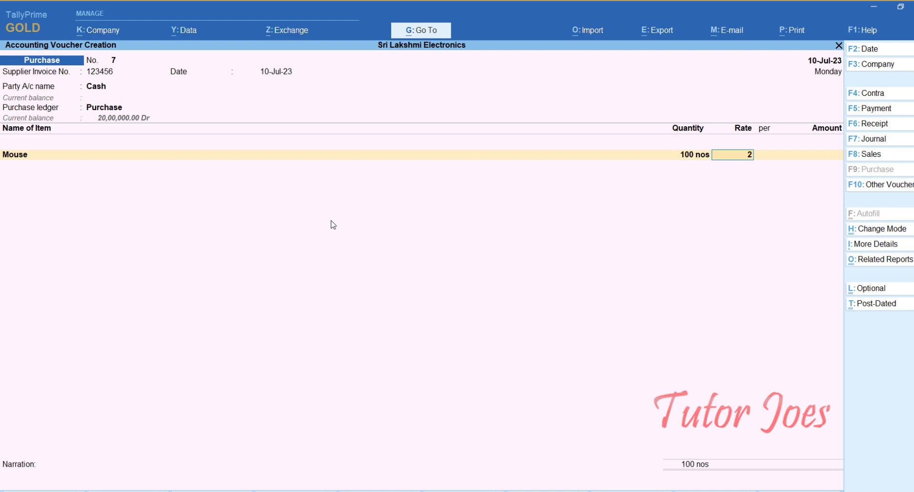
text(00)
key(Return)
key(Return)
key(Return)
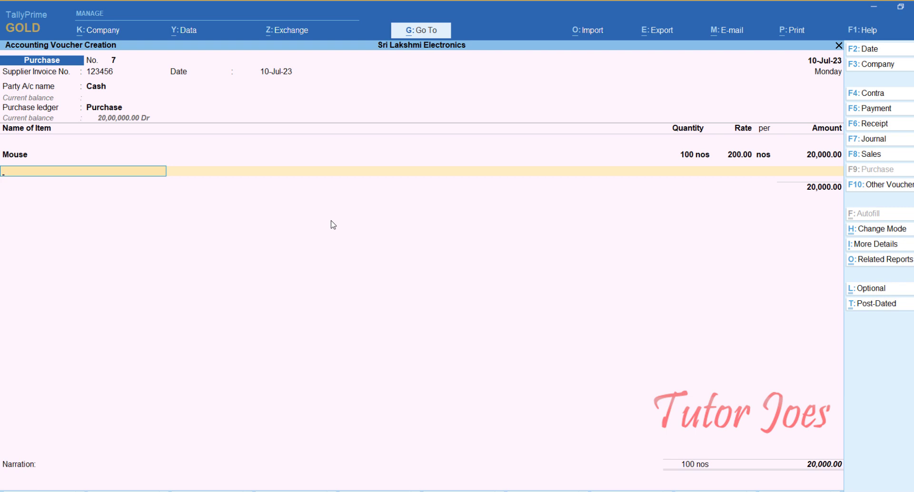
Add the stock item Desktop Table to the purchase voucher with a quantity of 100 nos at a rate of 500.
text(D)
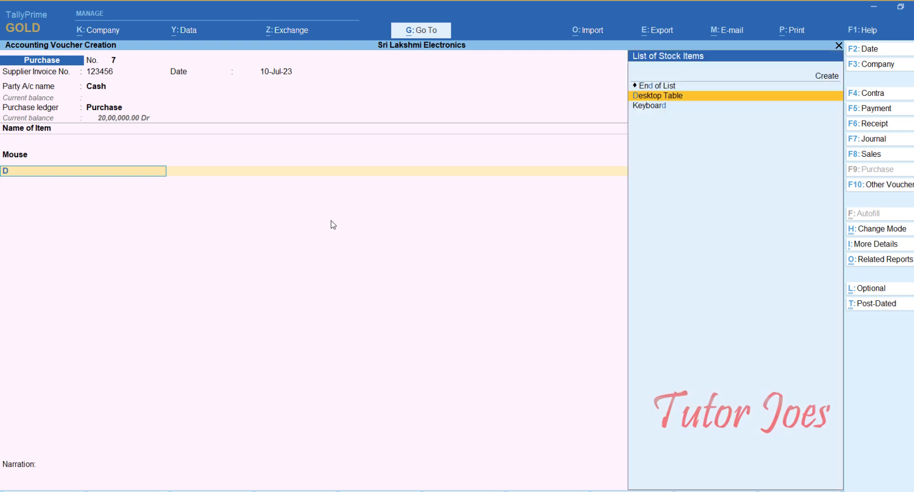
key(Return)
text(100)
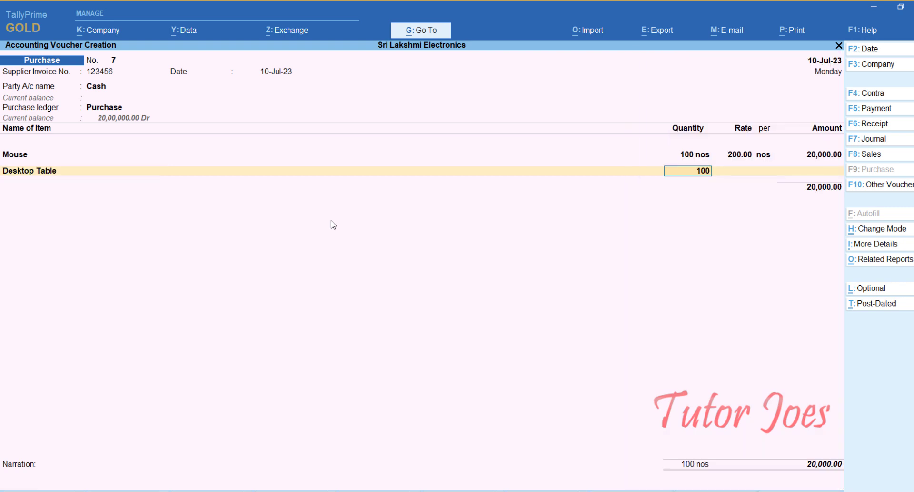
key(Return)
text(500)
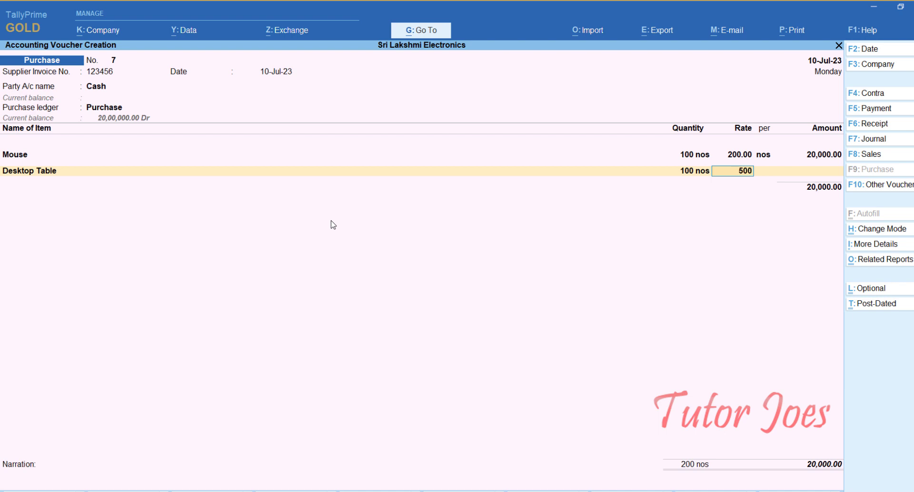
key(Return)
key(Return)
key(Return)
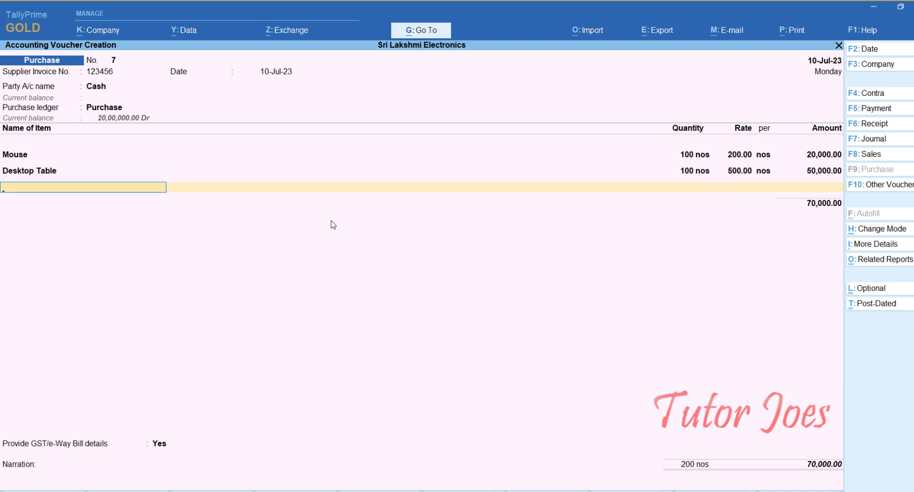
End the item list and add the CGST and SGST ledgers to the purchase voucher, accepting their calculated amounts.
key(Return)
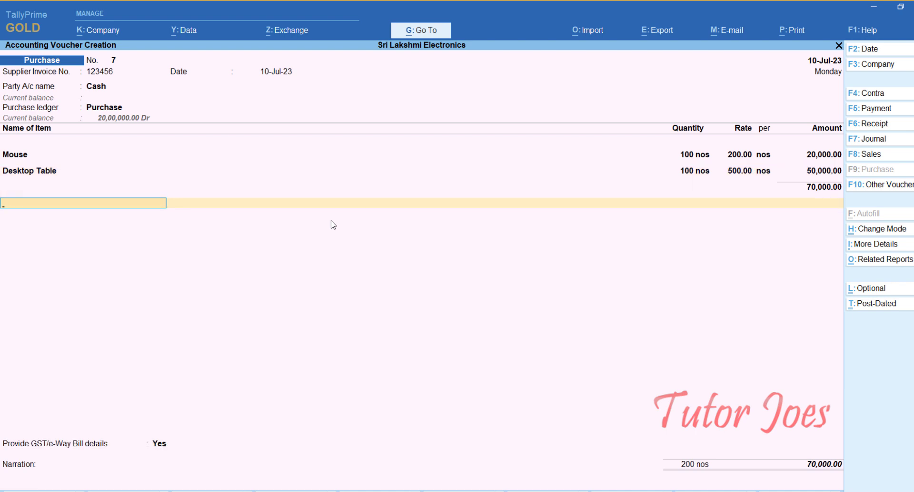
text(C)
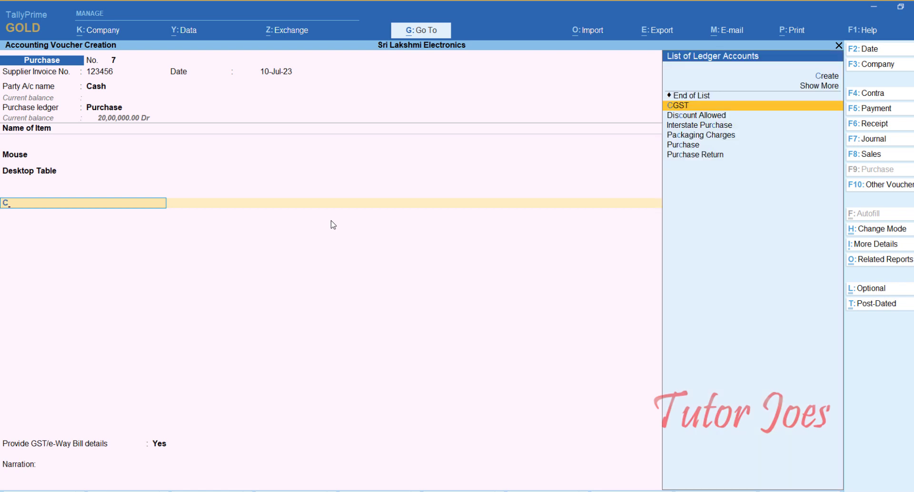
key(Return)
key(Return)
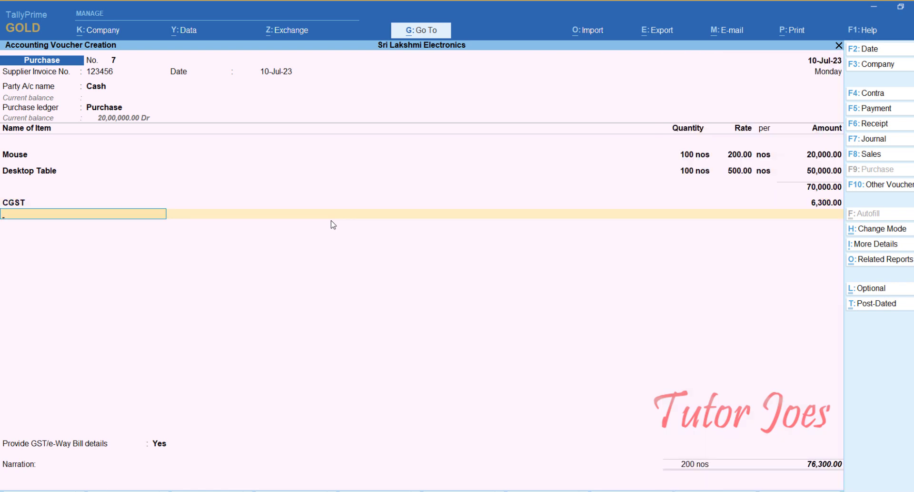
text(S)
key(Return)
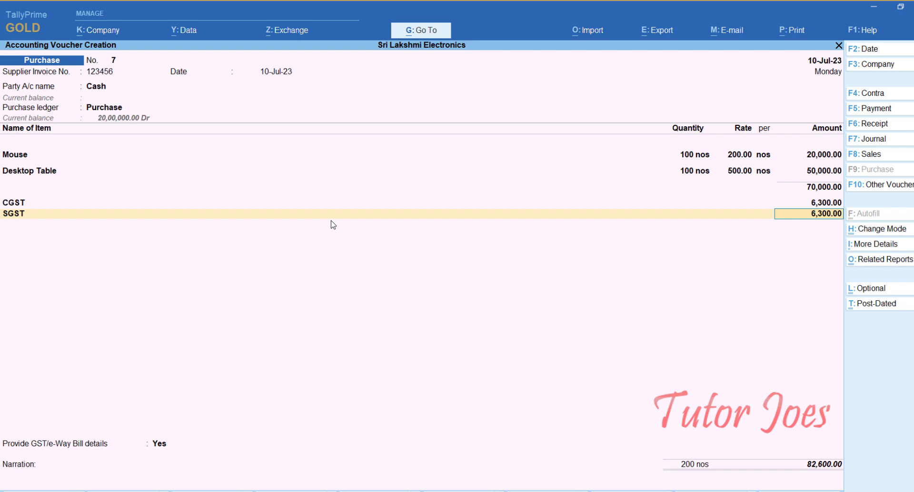
key(Return)
key(Return)
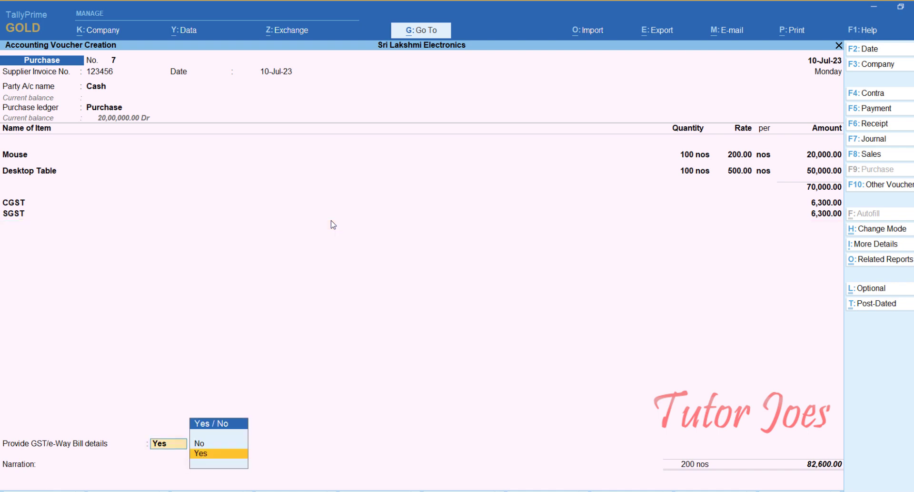
Set Provide GST/e-Way Bill details to No and save the purchase voucher with a blank narration.
key(Up)
key(Return)
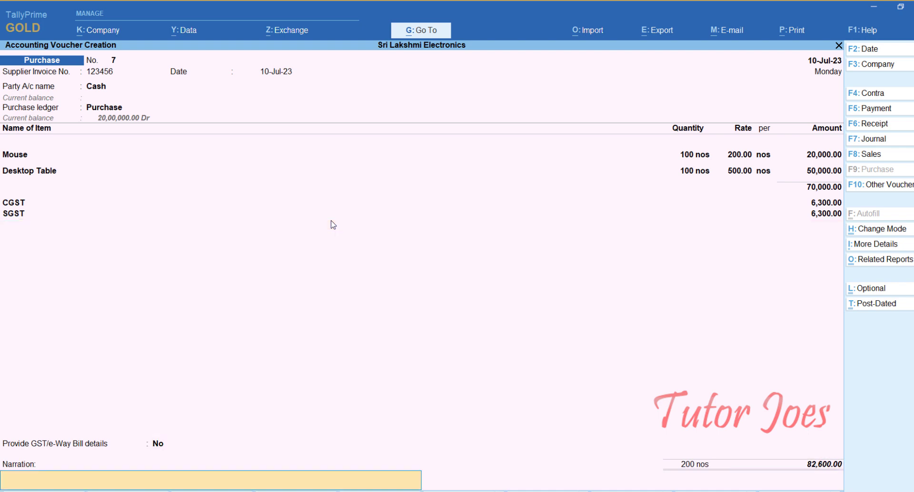
key(Return)
key(Return)
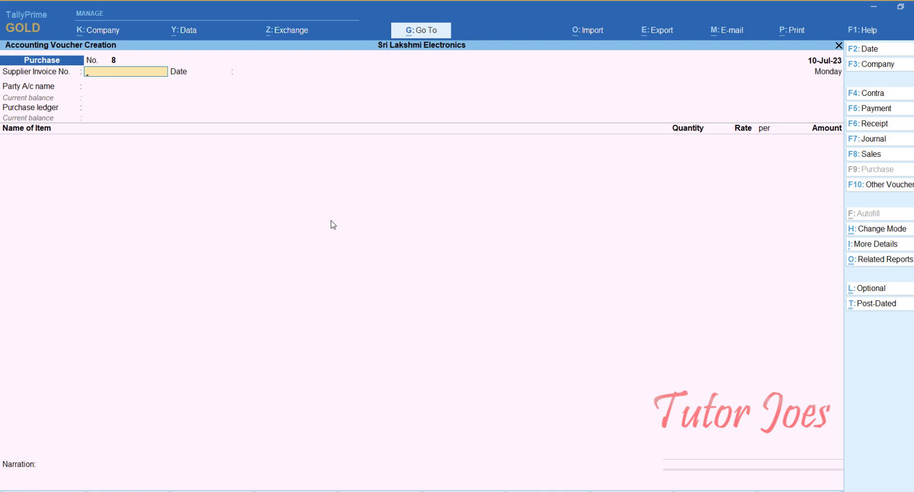
Search the report list for gstr and open the GSTR-2A Reconciliation report.
key(alt+g)
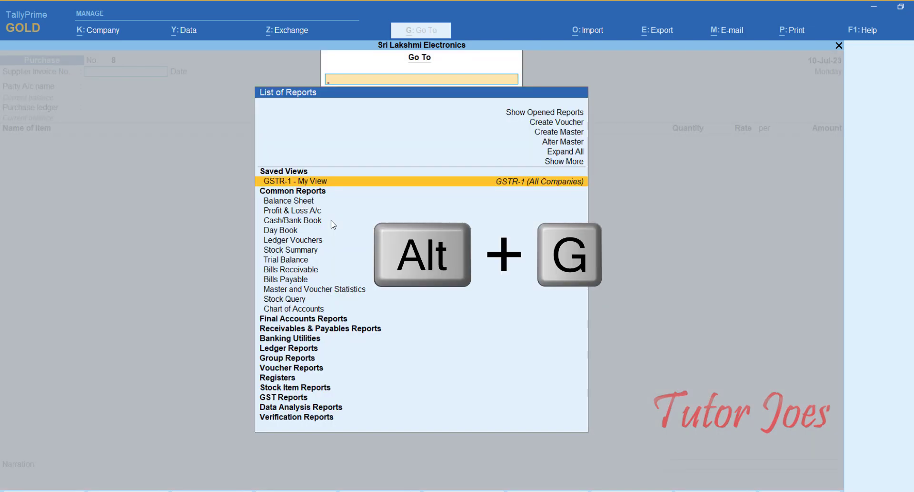
text(gstr)
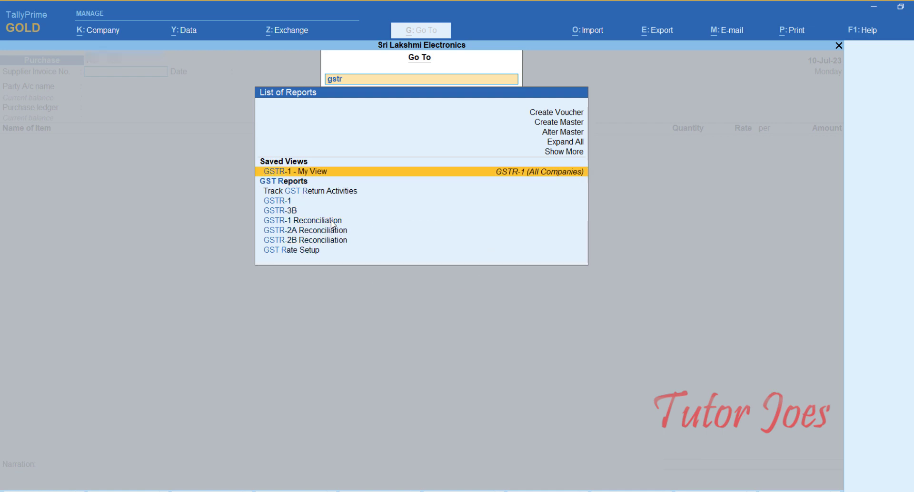
key(Down)
key(Down)
key(Down)
key(Down)
key(Down)
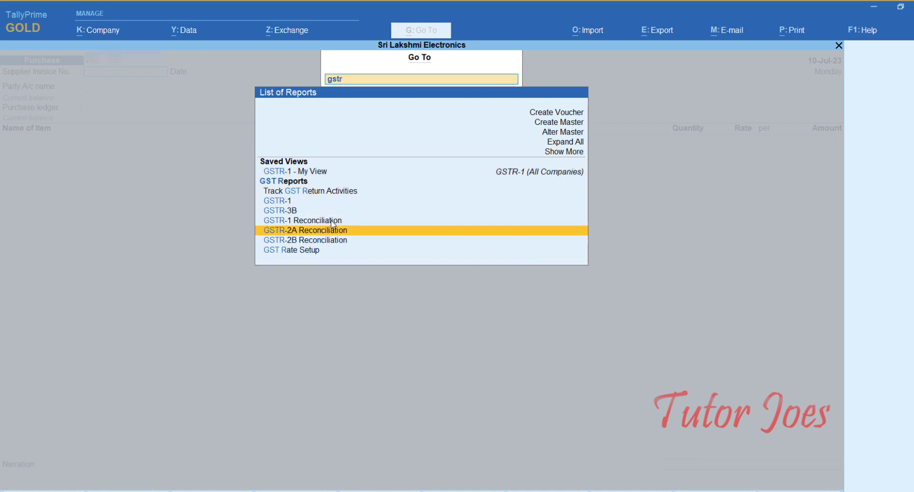
key(Return)
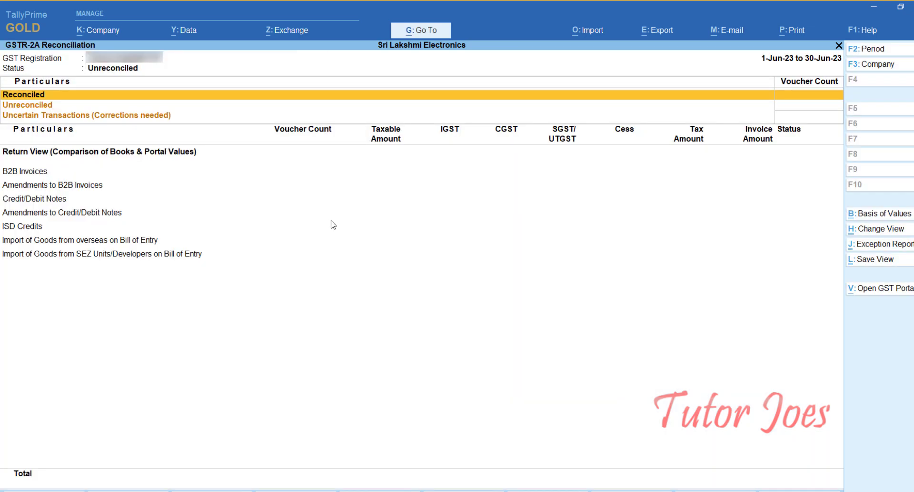
Change the GSTR-2A Reconciliation period to run from 1-7-2023 to 31-7-2023.
key(F2)
text(1-)
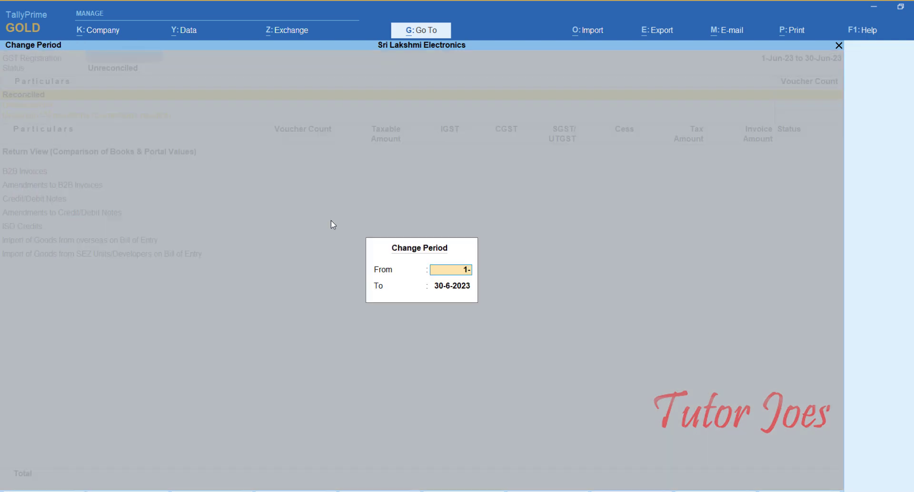
text(7)
key(Return)
text(31)
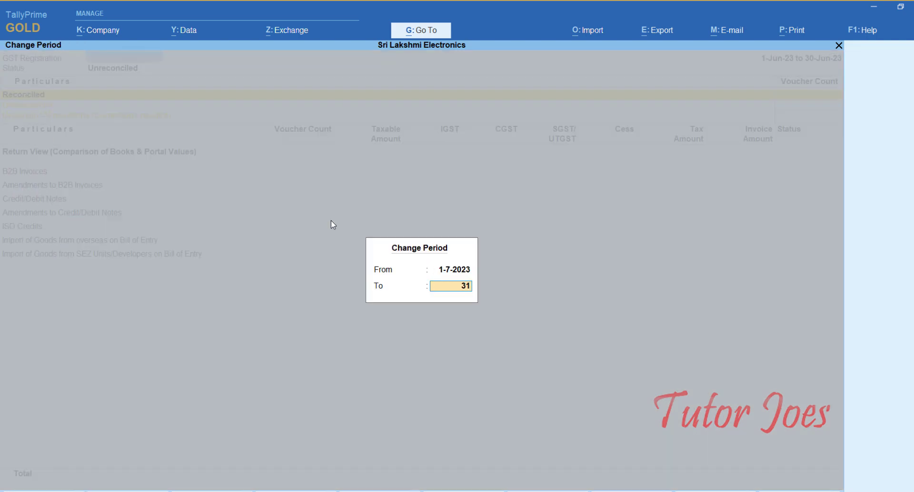
text(-7)
key(Return)
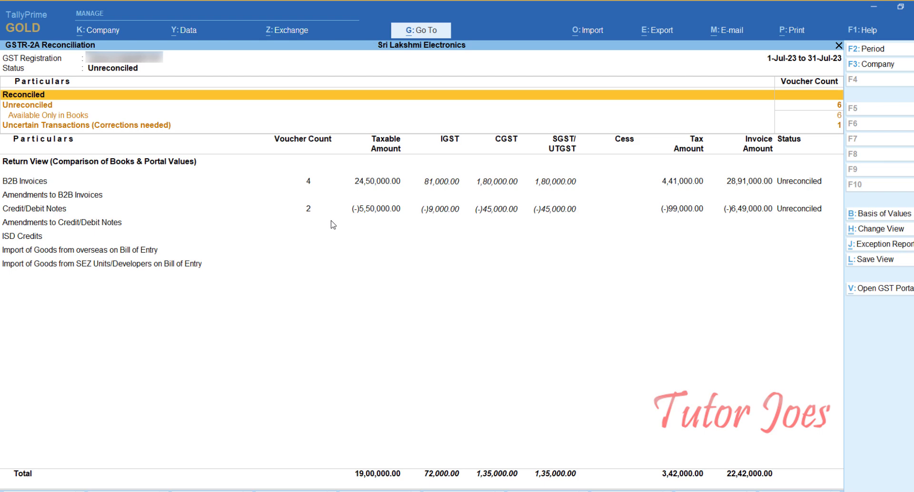
Open the uncertain transactions and drill down to the voucher whose party GST registration details are invalid or not specified.
key(Down)
key(Down)
key(Down)
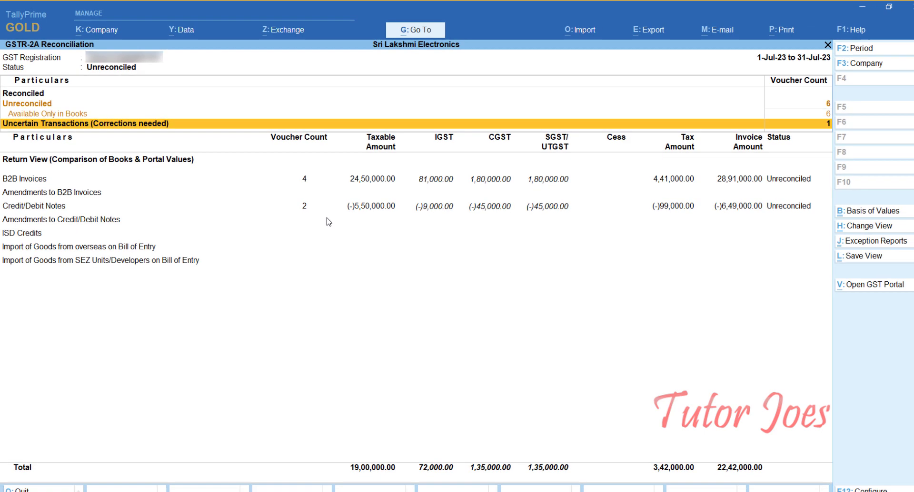
key(Return)
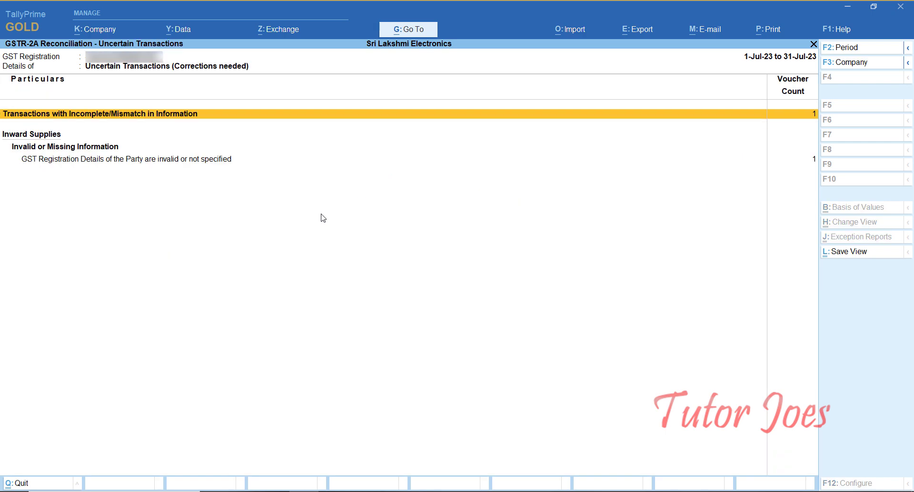
key(Down)
key(Down)
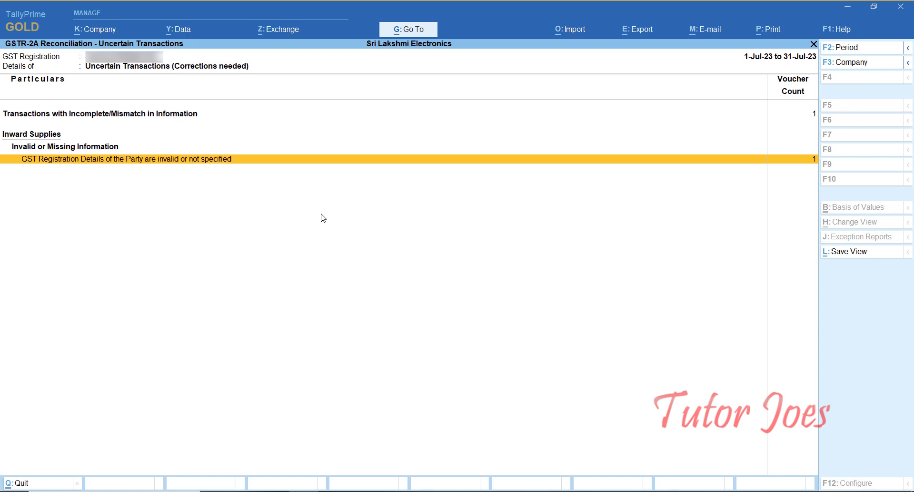
key(Return)
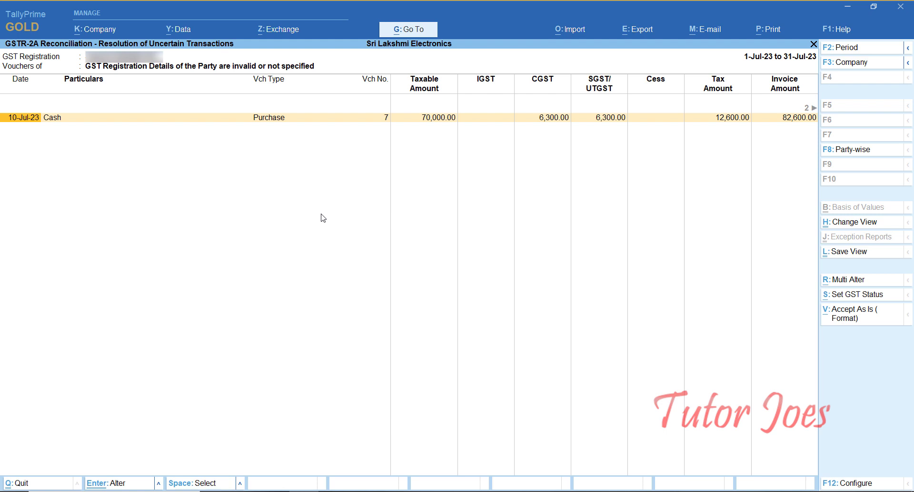
Enter the party's GSTIN/UIN for the 10-Jul-23 Cash purchase, leave the other party details as they are, and keep Tamil Nadu as place of supply.
key(Return)
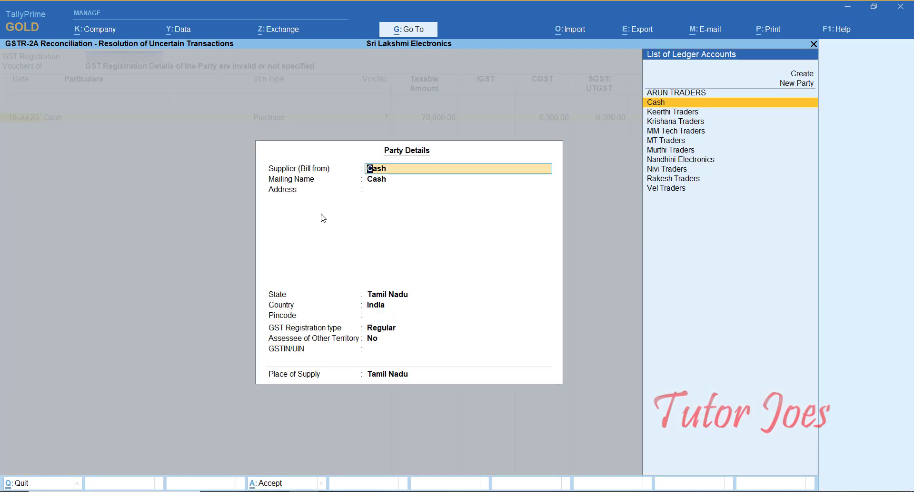
key(Return)
key(Return)
key(Return)
key(Return)
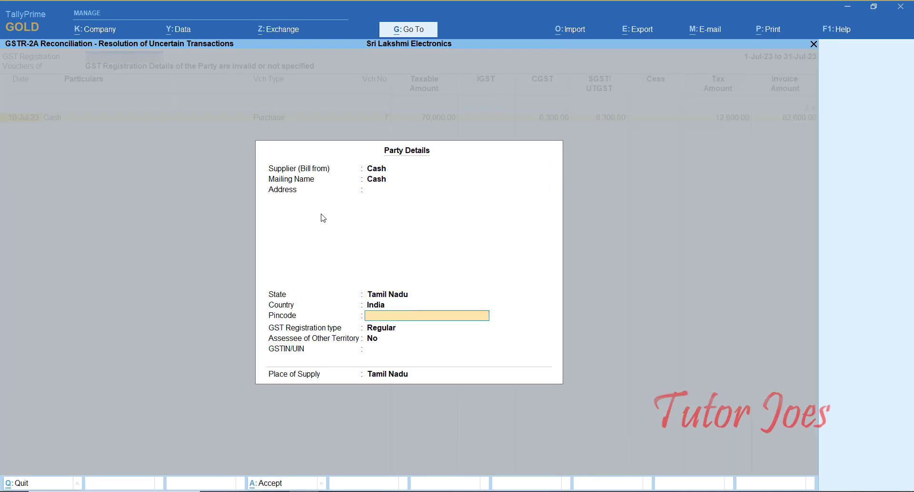
key(Return)
key(Return)
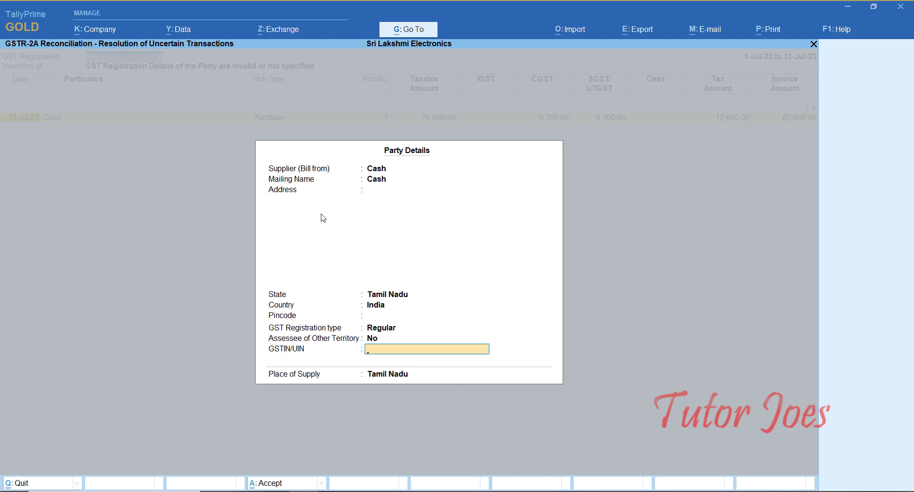
key(ctrl+v)
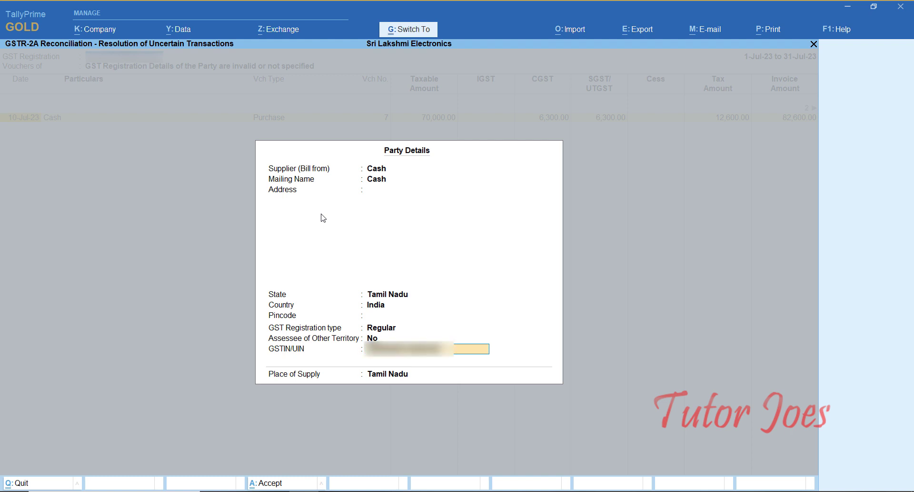
key(Return)
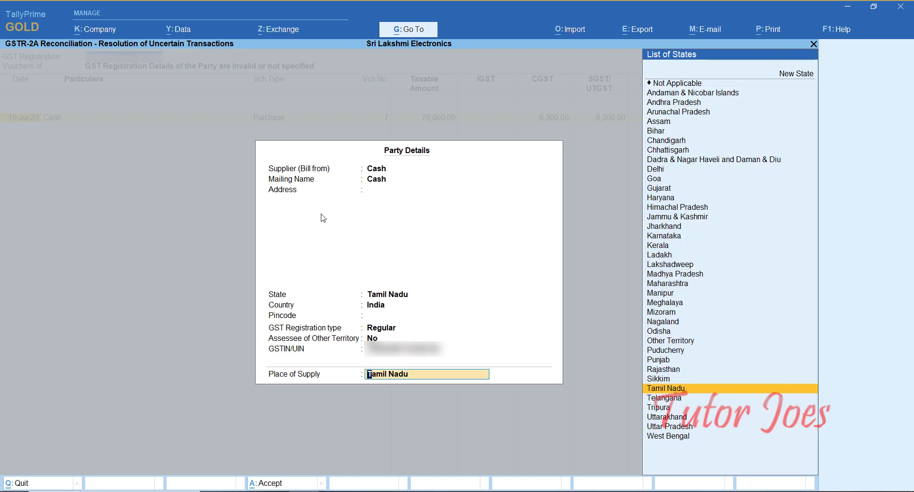
key(Return)
key(Return)
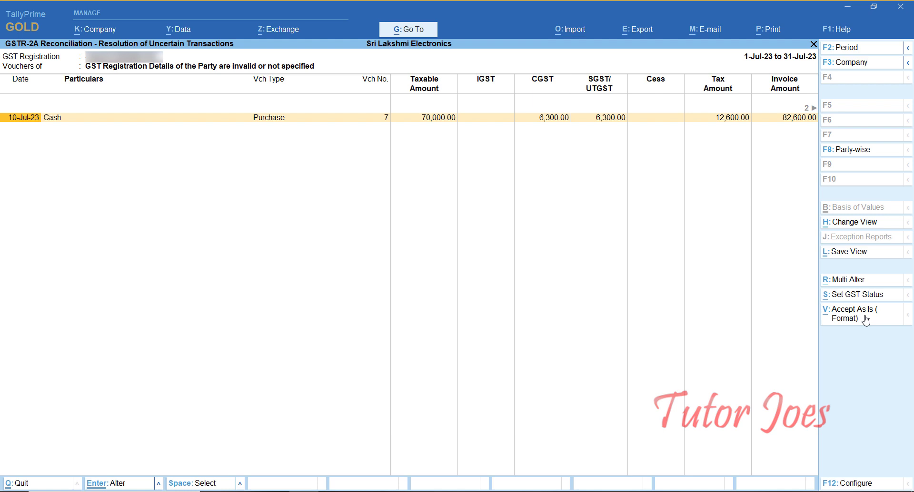
Accept the uncertain 10-Jul-23 Cash purchase as is for inclusion in returns, and go back to the GSTR-2A Reconciliation overview.
key(alt+v)
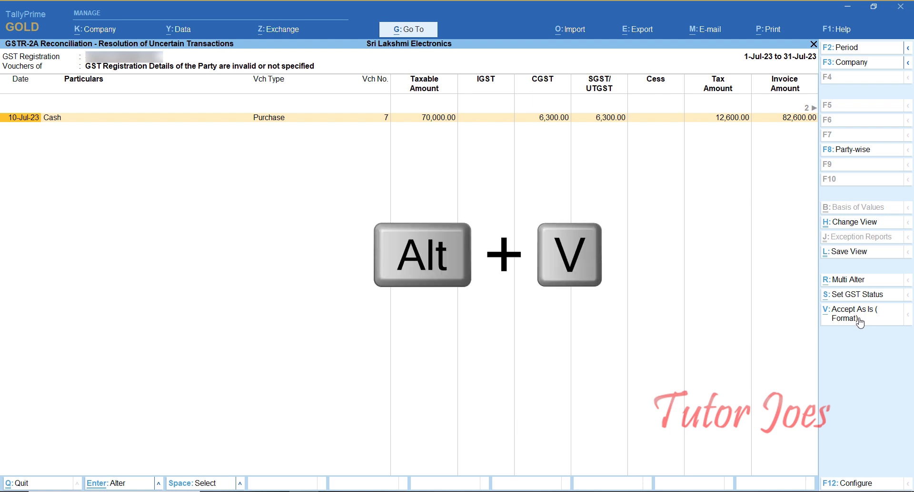
click(860, 322)
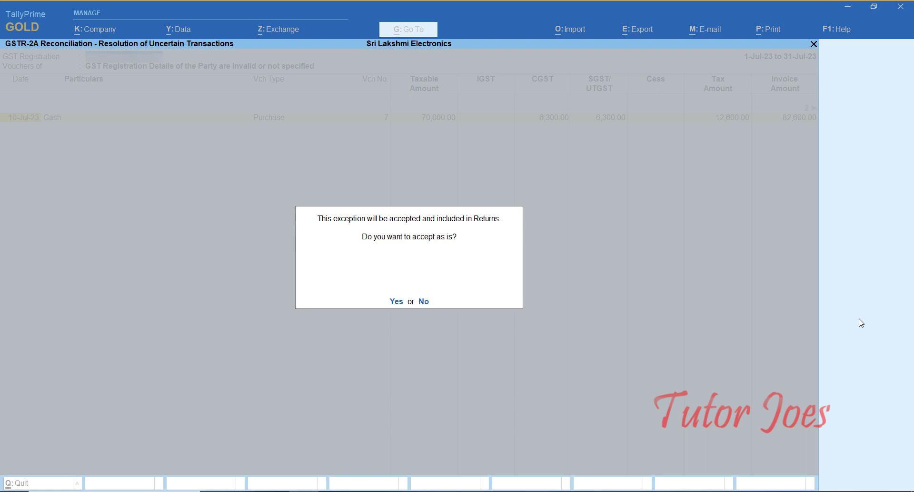
key(y)
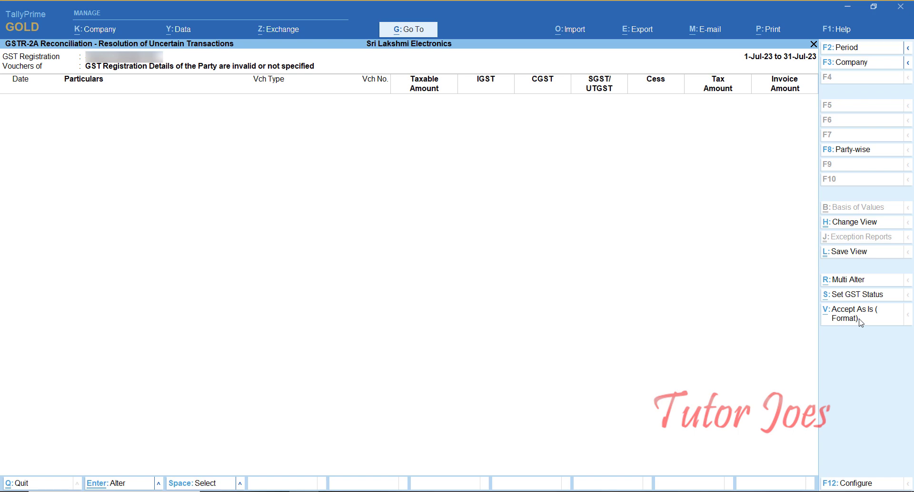
key(Escape)
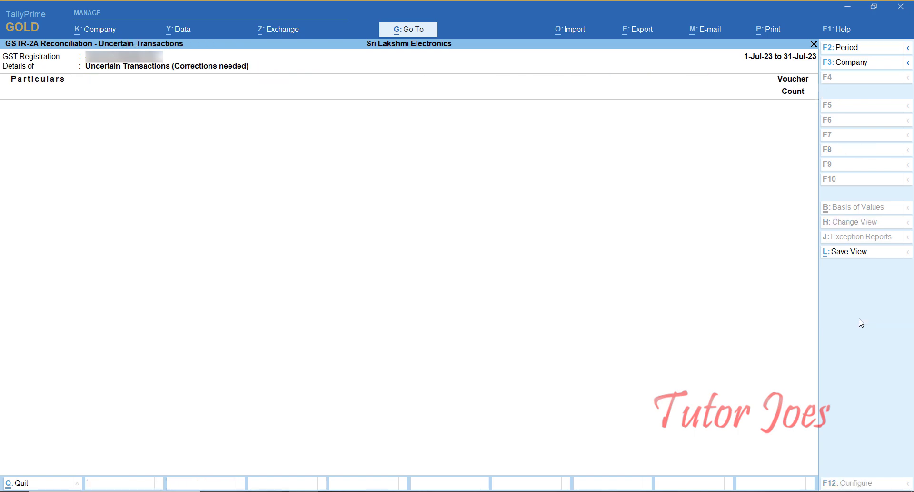
key(Escape)
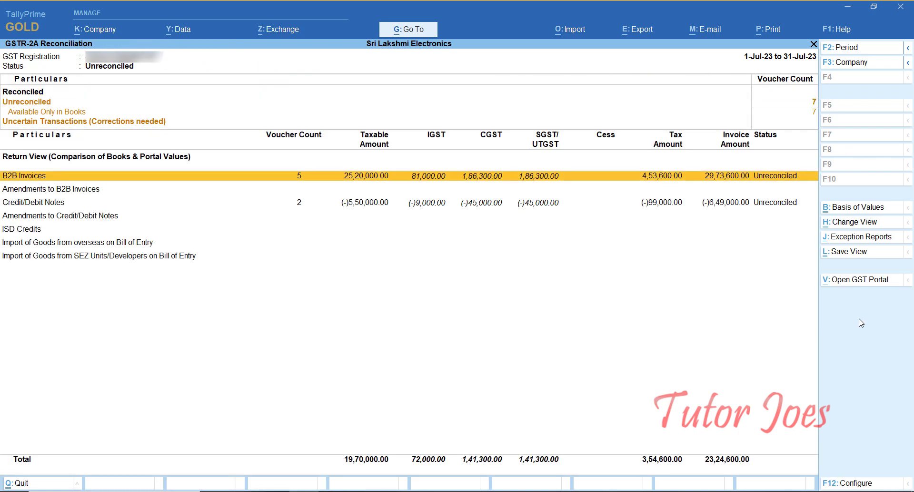
Drill down into B2B Invoices in the GSTR-2A Reconciliation to examine the party-wise taxable, tax and invoice amounts.
key(Return)
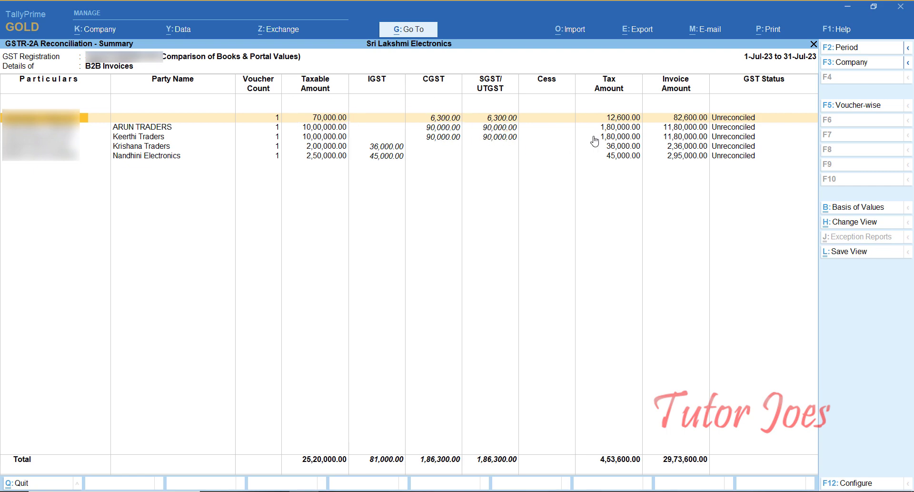
key(Escape)
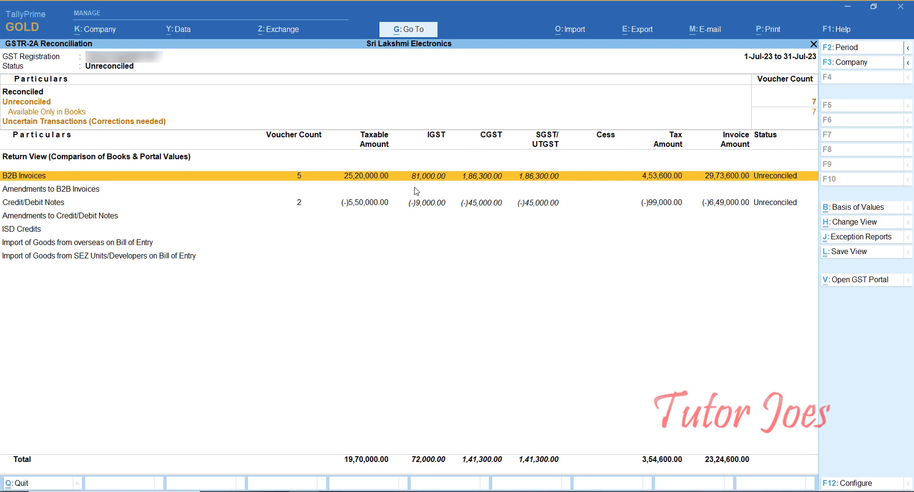
key(Return)
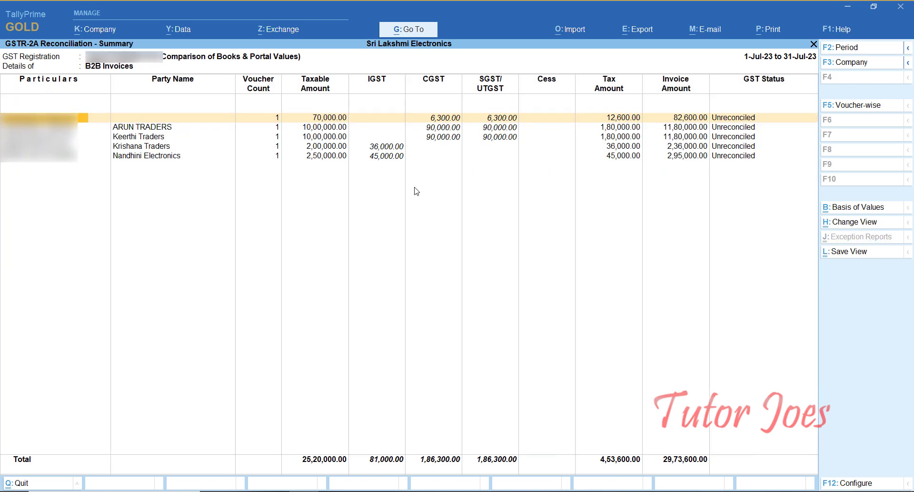
Close the GSTR-2A Reconciliation reports and quit the blank purchase voucher to return to the Gateway of Tally.
key(Escape)
key(Escape)
key(Escape)
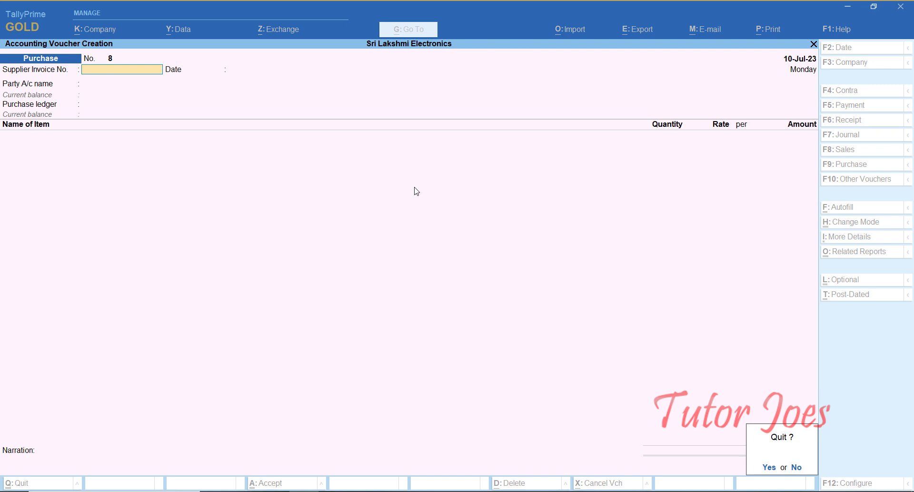
key(y)
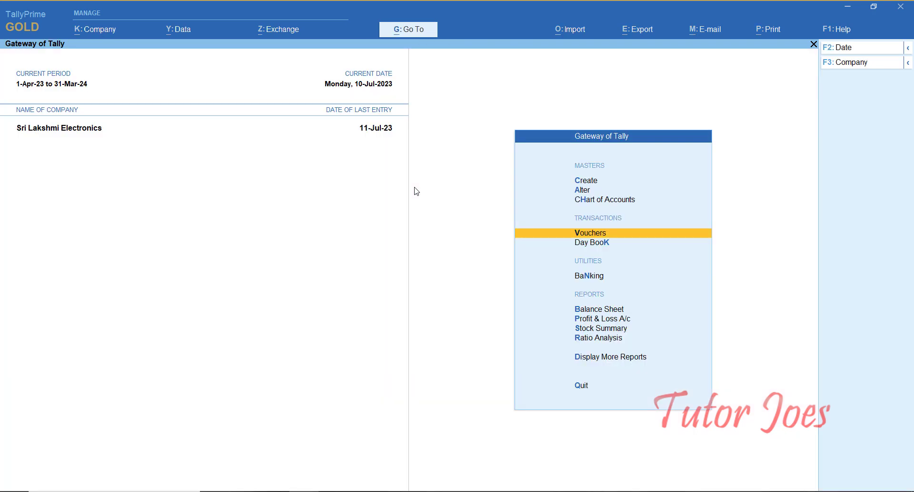